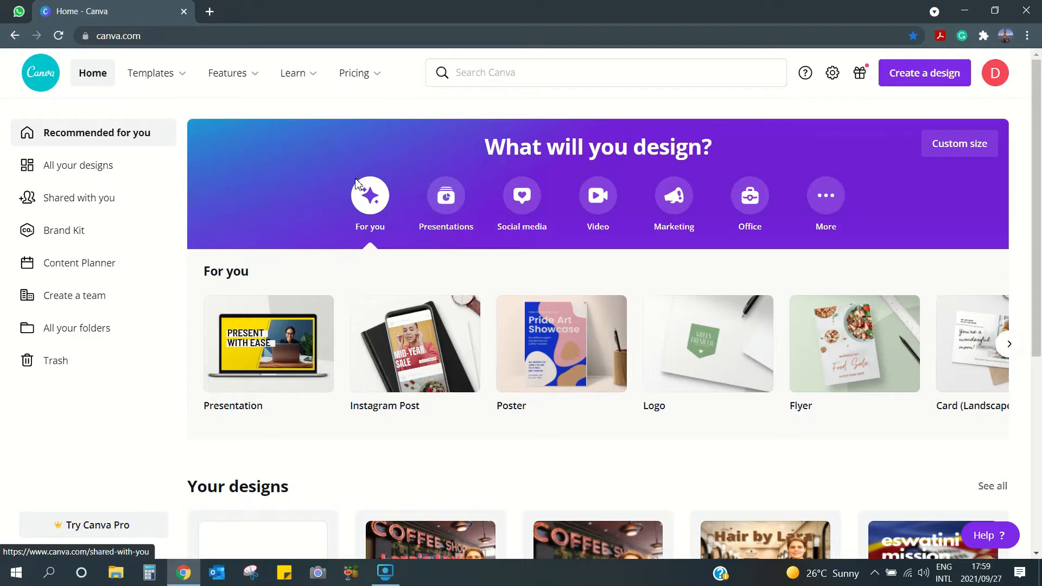
- Search 'facebook post' and create a blank Facebook Post design
{"action": "left_click", "coordinate": [525, 80]}
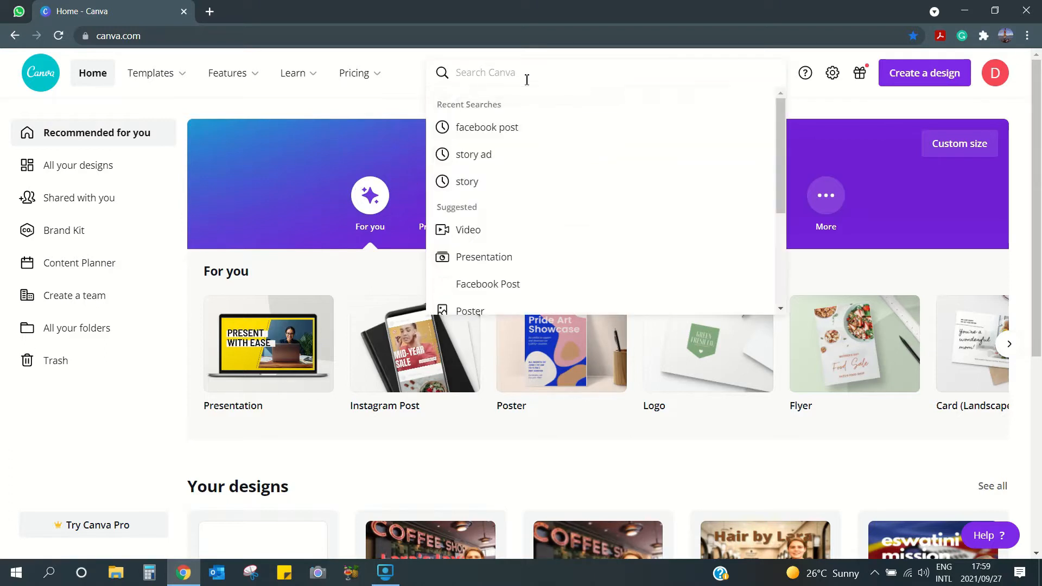
{"action": "type", "text": "face"}
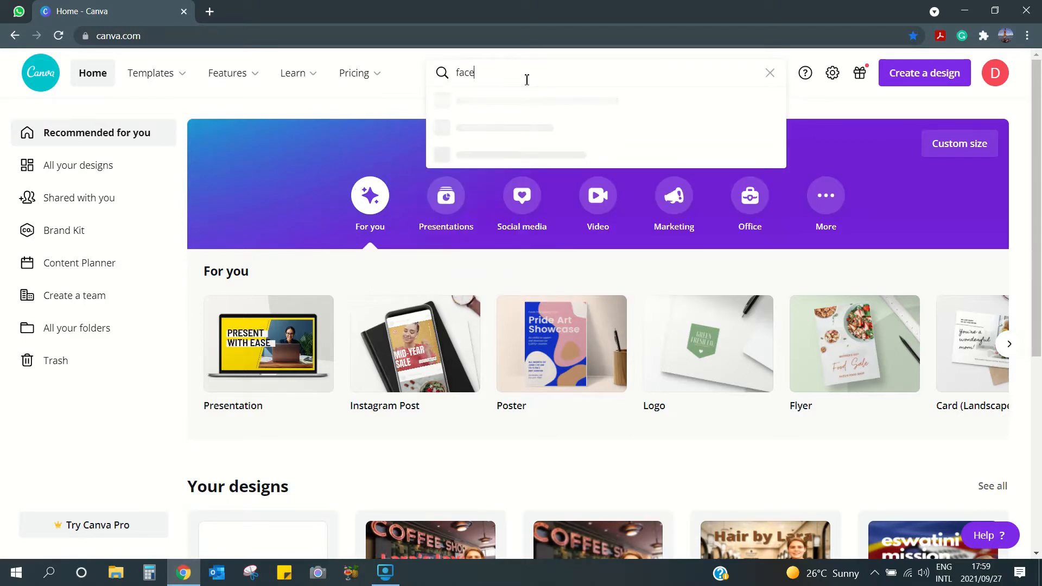
{"action": "type", "text": "book post"}
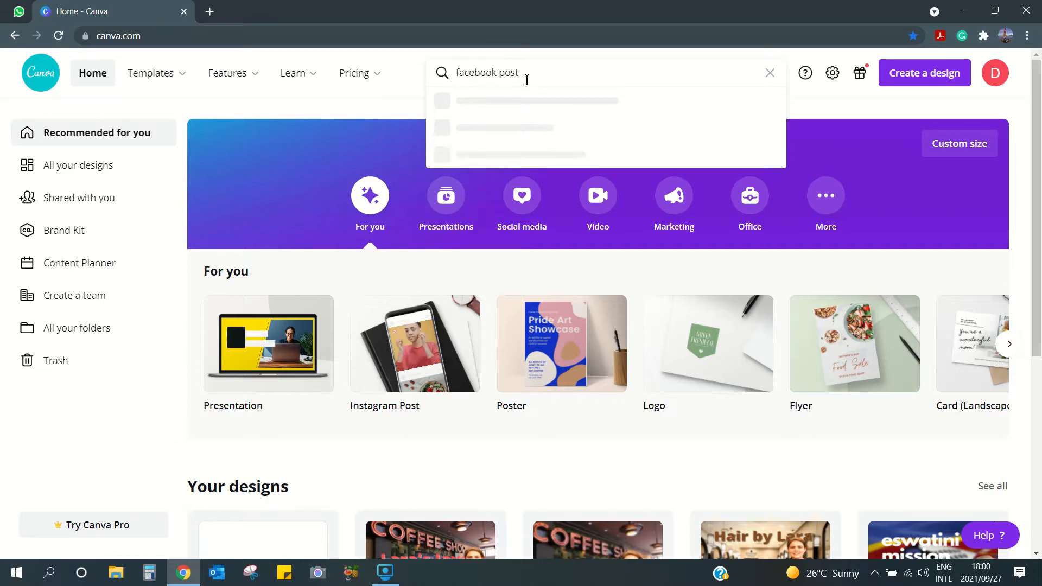
{"action": "left_click", "coordinate": [500, 155]}
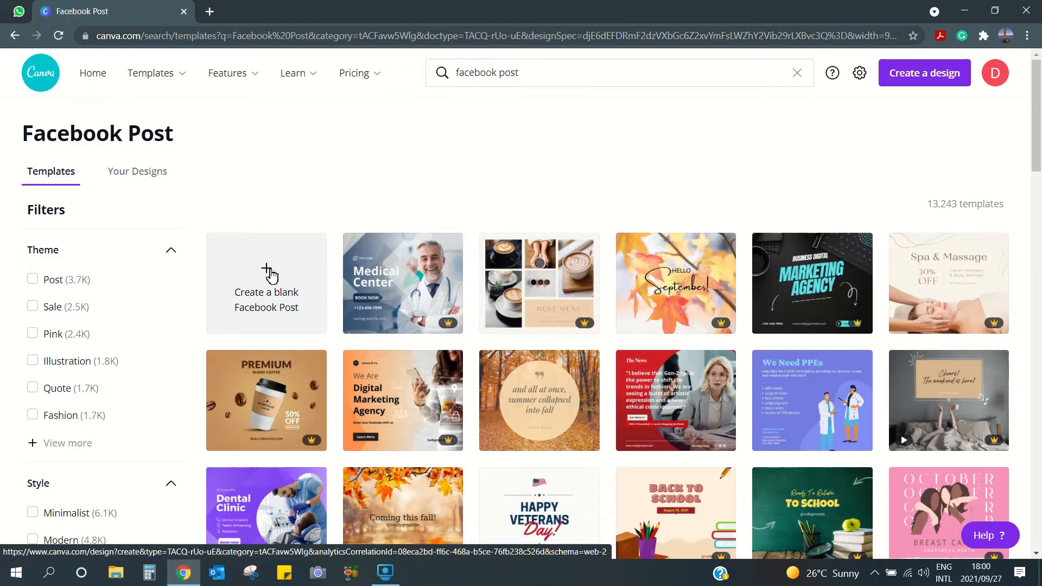
{"action": "left_click", "coordinate": [267, 273]}
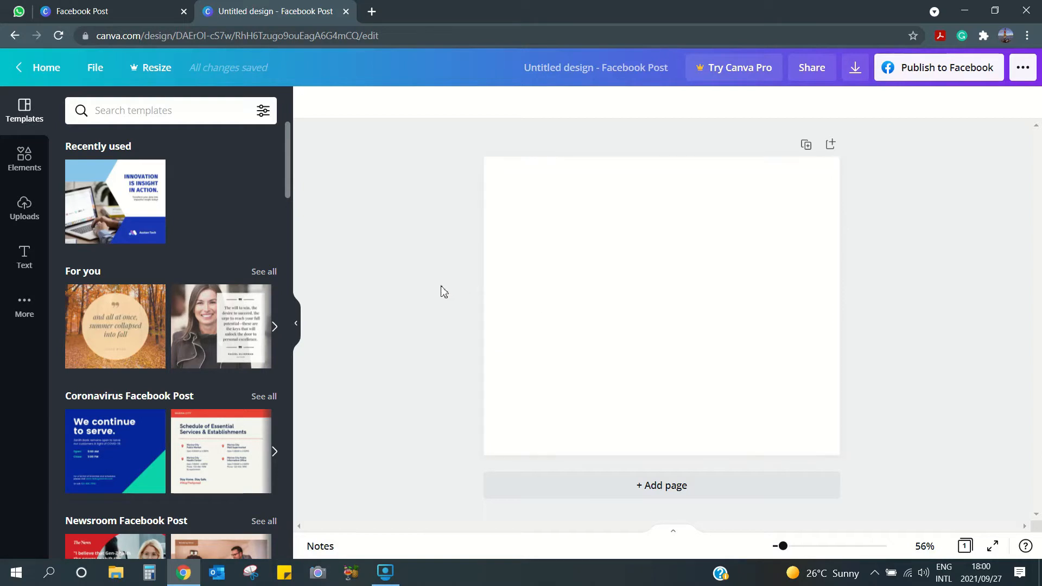
{"action": "scroll", "coordinate": [191, 293], "scroll_direction": "down", "scroll_amount": 1}
{"action": "scroll", "coordinate": [191, 293], "scroll_direction": "down", "scroll_amount": 5}
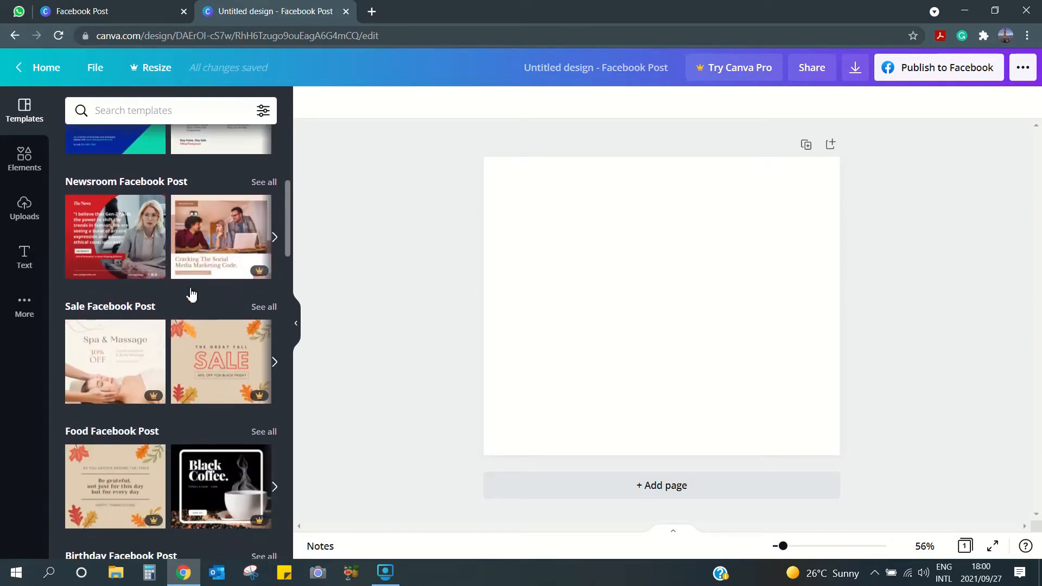
{"action": "scroll", "coordinate": [186, 287], "scroll_direction": "up", "scroll_amount": 6}
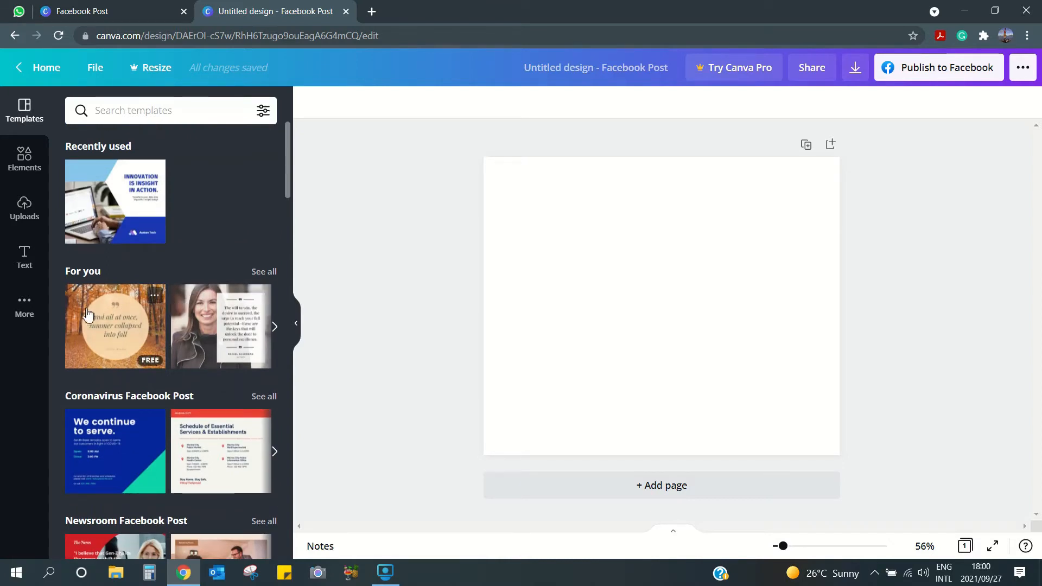
- Upload coffee-shop-lighting_775x from the Canva Ad folder and place it on the page
{"action": "left_click", "coordinate": [31, 210]}
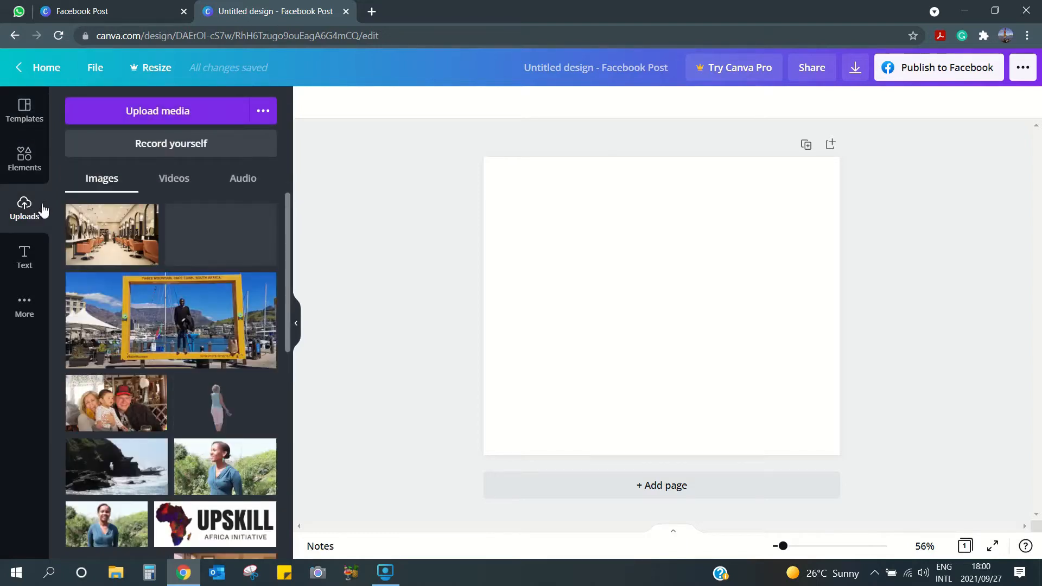
{"action": "left_click", "coordinate": [154, 116]}
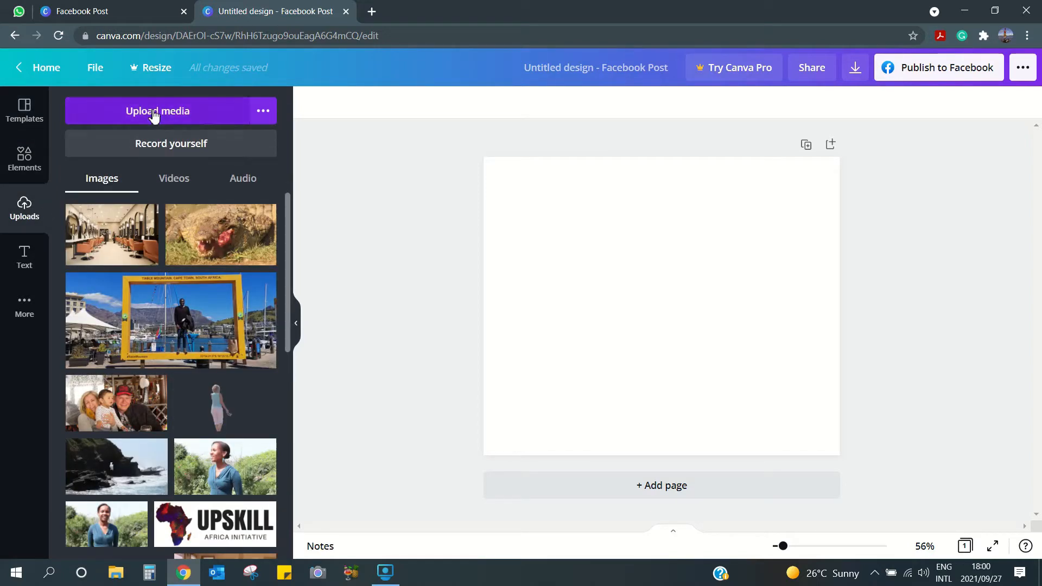
{"action": "left_click", "coordinate": [154, 116]}
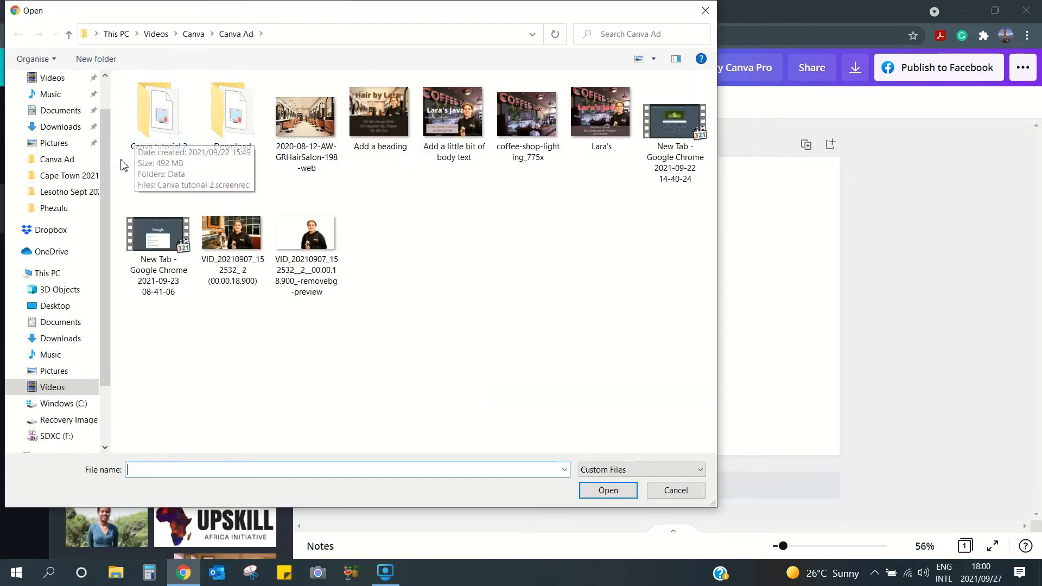
{"action": "left_click", "coordinate": [56, 165]}
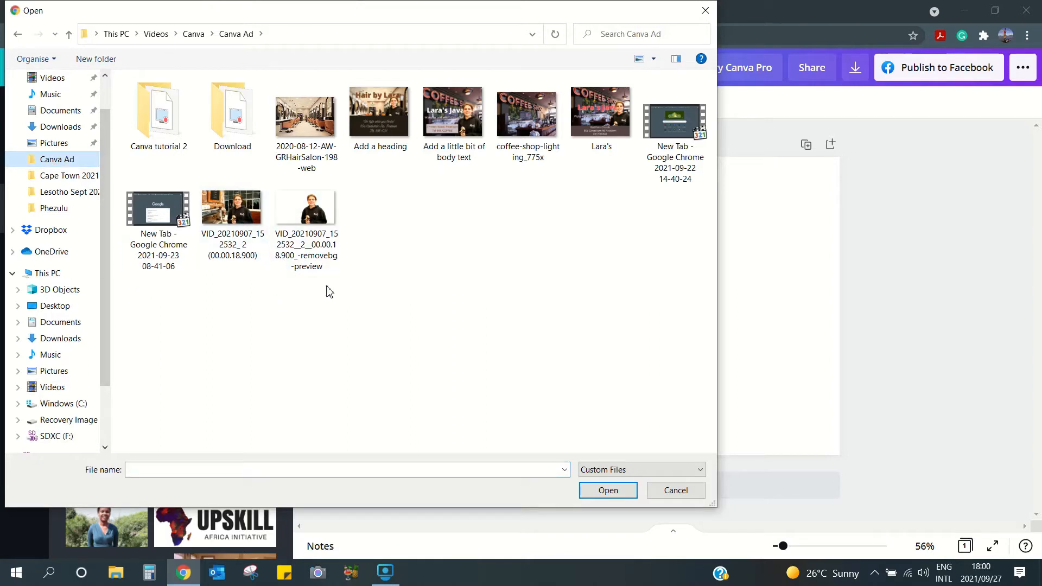
{"action": "left_click", "coordinate": [527, 119]}
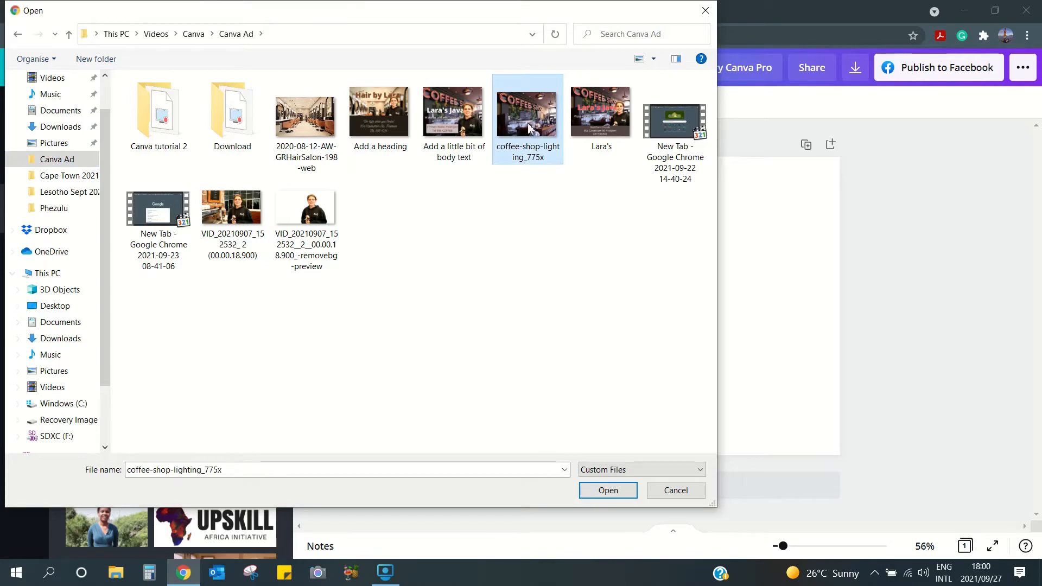
{"action": "left_click", "coordinate": [608, 490]}
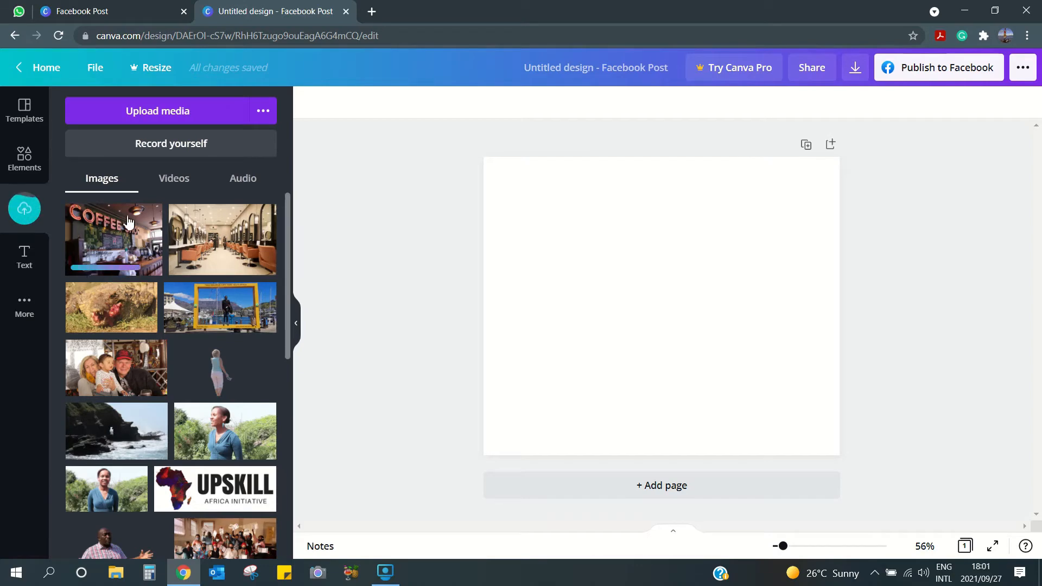
{"action": "left_click", "coordinate": [116, 238]}
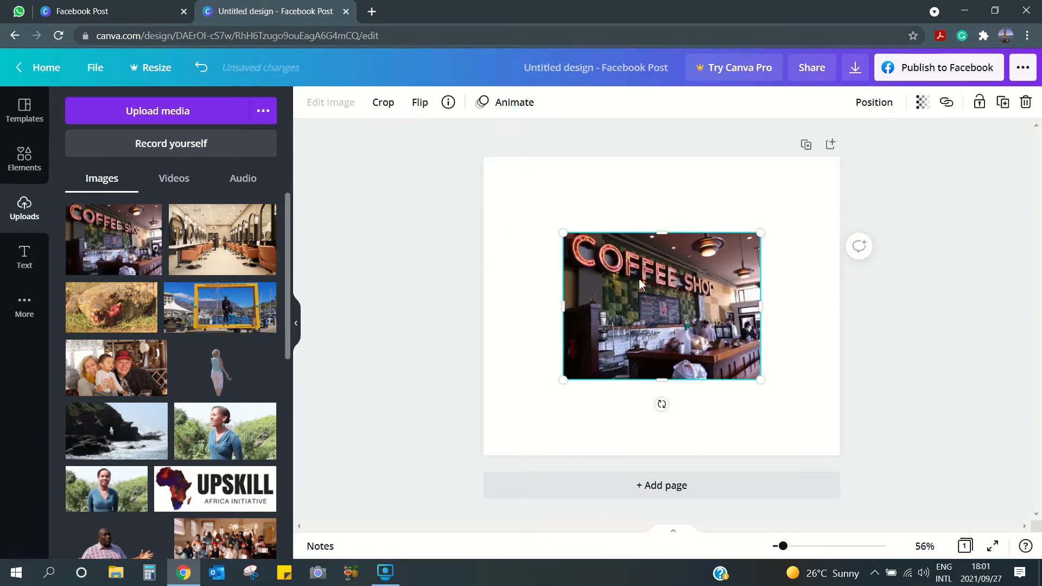
- Resize the coffee-shop photo to the full page width, reaching the top edge
{"action": "left_click_drag", "start_coordinate": [568, 238], "coordinate": [494, 180]}
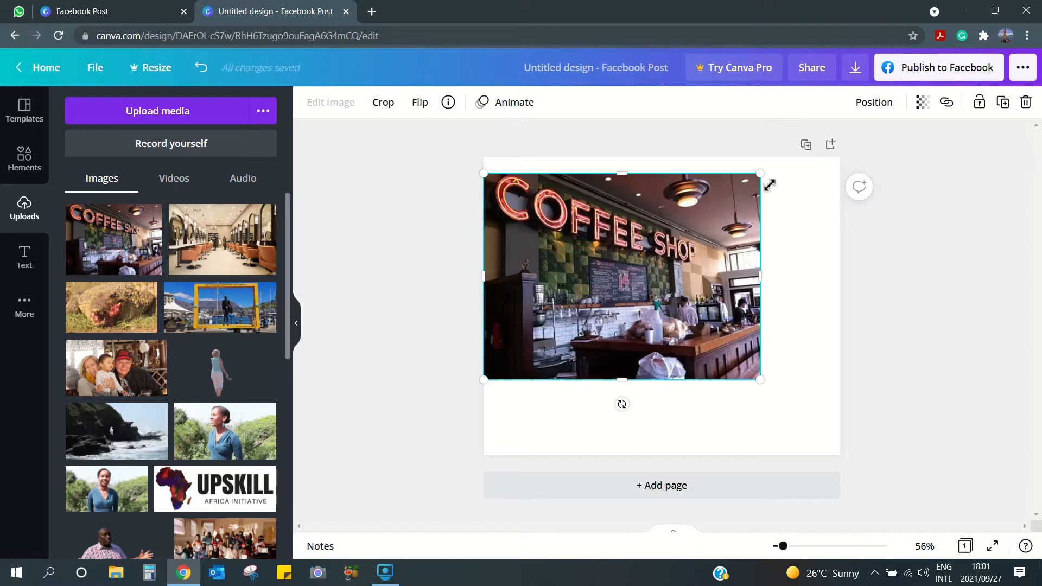
{"action": "left_click_drag", "start_coordinate": [770, 184], "coordinate": [789, 173]}
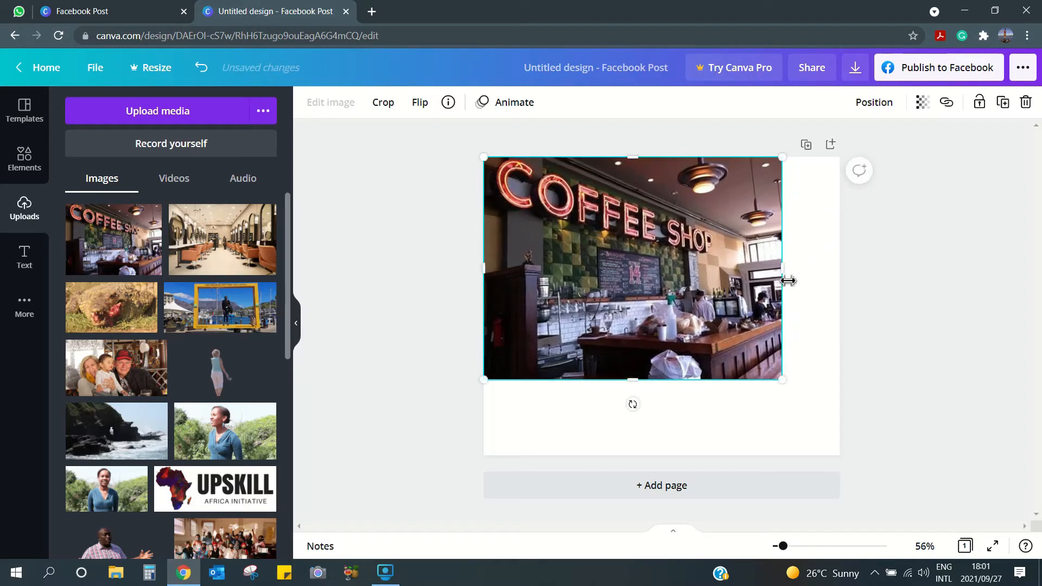
{"action": "left_click_drag", "start_coordinate": [789, 282], "coordinate": [839, 309]}
{"action": "left_click_drag", "start_coordinate": [501, 307], "coordinate": [485, 307]}
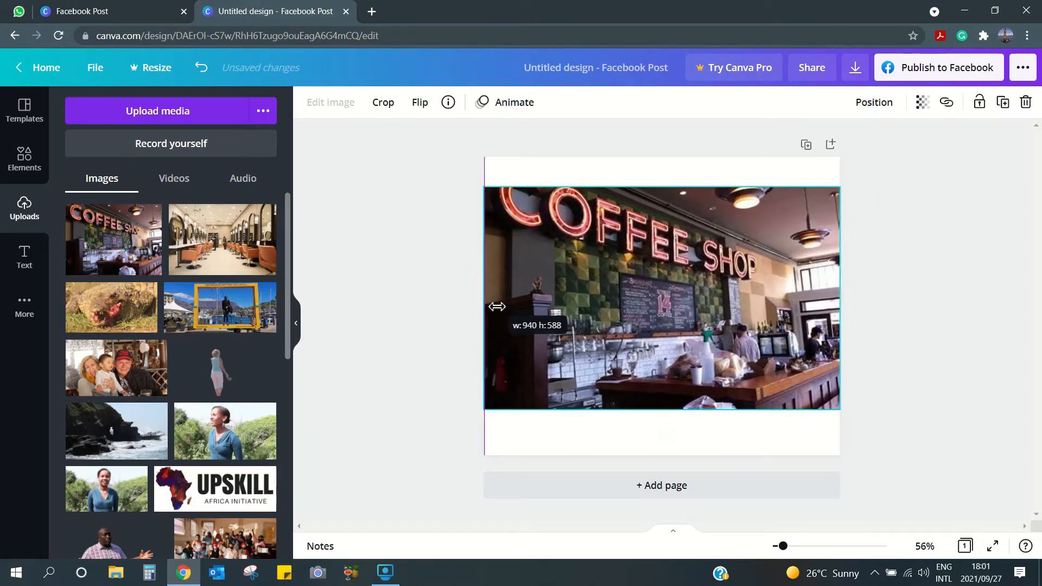
{"action": "left_click_drag", "start_coordinate": [662, 187], "coordinate": [673, 157]}
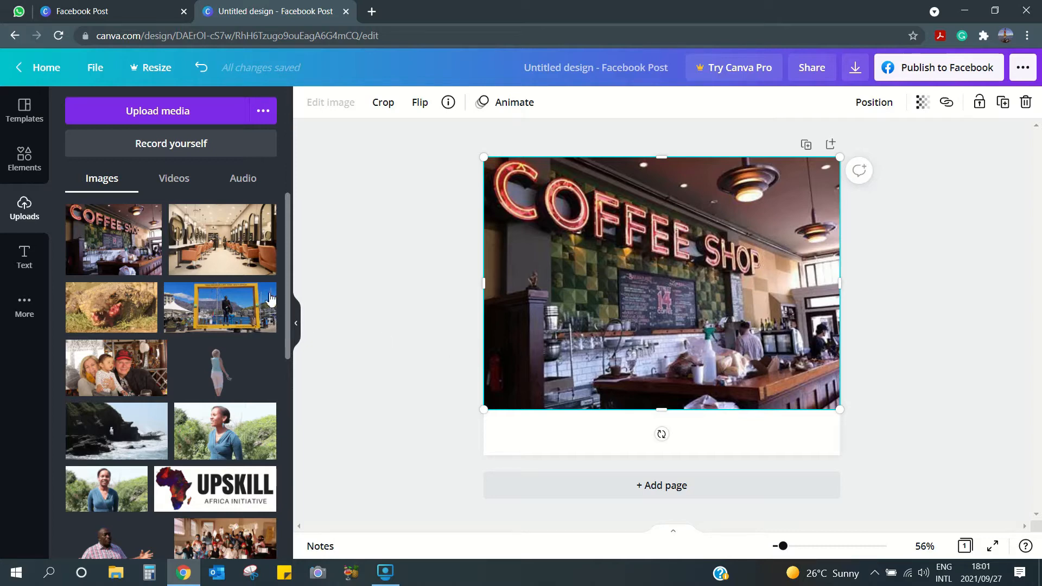
{"action": "left_click", "coordinate": [33, 161]}
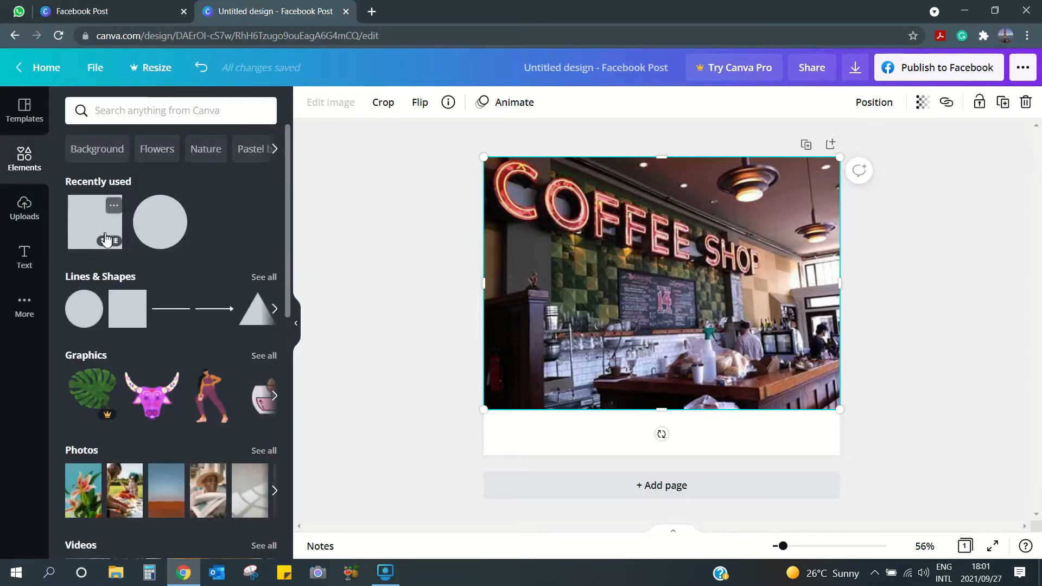
- Add a square and stretch it into a thin full-width strip at the page bottom
{"action": "left_click", "coordinate": [476, 393]}
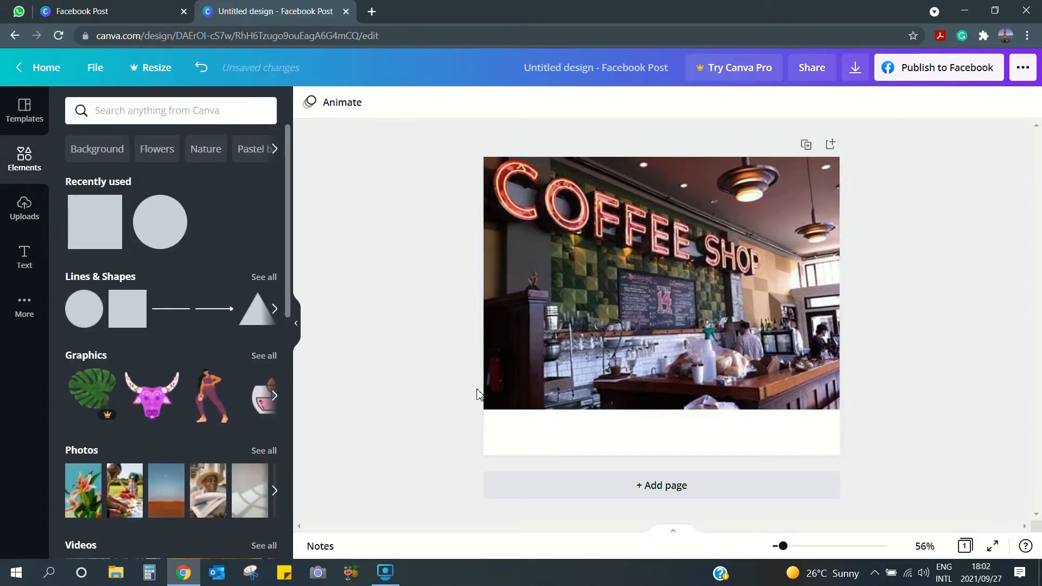
{"action": "left_click", "coordinate": [99, 227]}
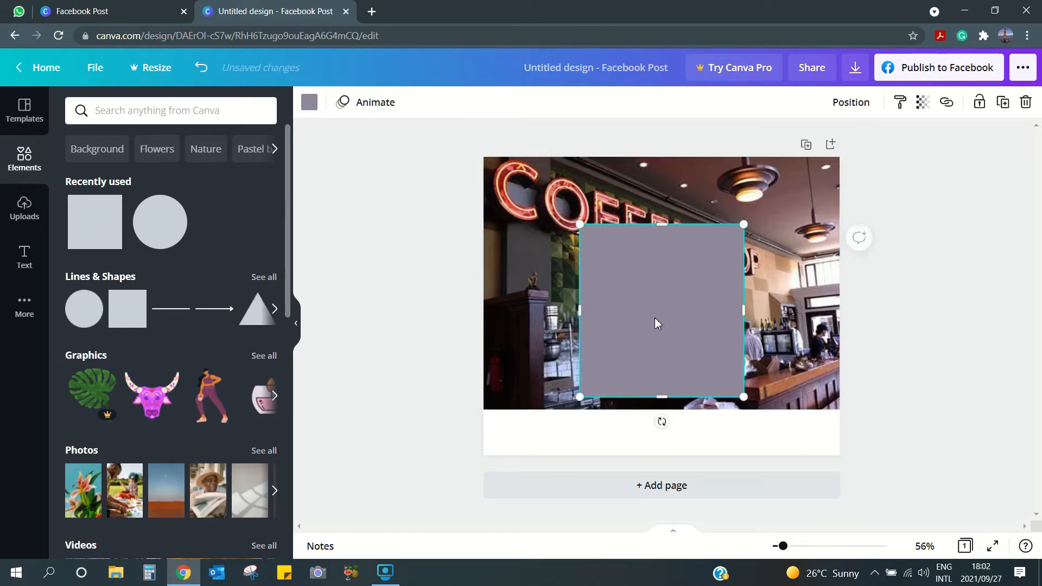
{"action": "left_click_drag", "start_coordinate": [656, 321], "coordinate": [657, 382]}
{"action": "left_click_drag", "start_coordinate": [667, 291], "coordinate": [668, 353]}
{"action": "left_click_drag", "start_coordinate": [580, 400], "coordinate": [485, 405]}
{"action": "left_click_drag", "start_coordinate": [744, 402], "coordinate": [840, 412]}
{"action": "left_click_drag", "start_coordinate": [675, 355], "coordinate": [674, 423]}
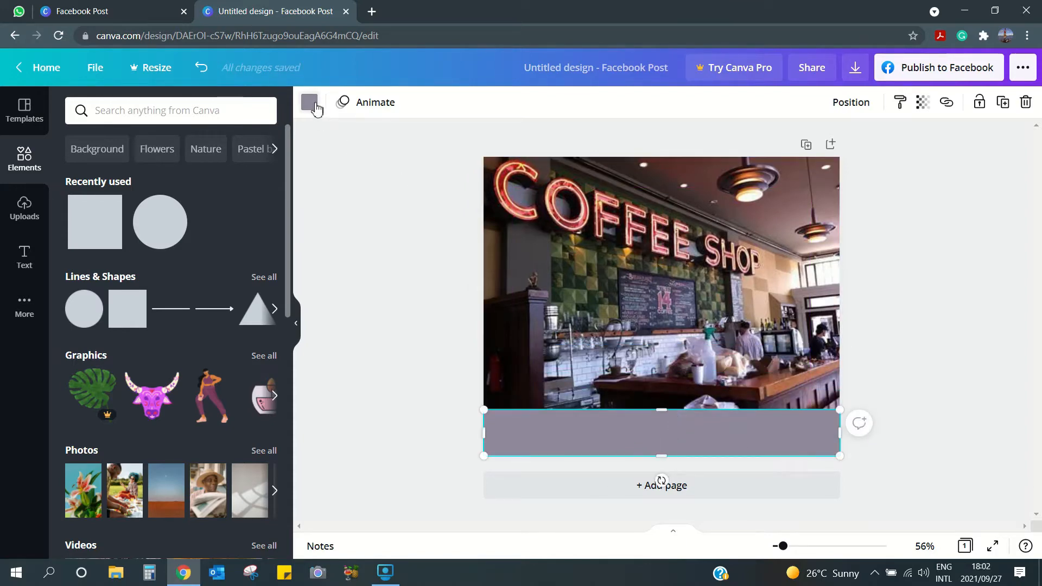
- Colour the strip dark brown using a shade from the photo
{"action": "left_click", "coordinate": [314, 106]}
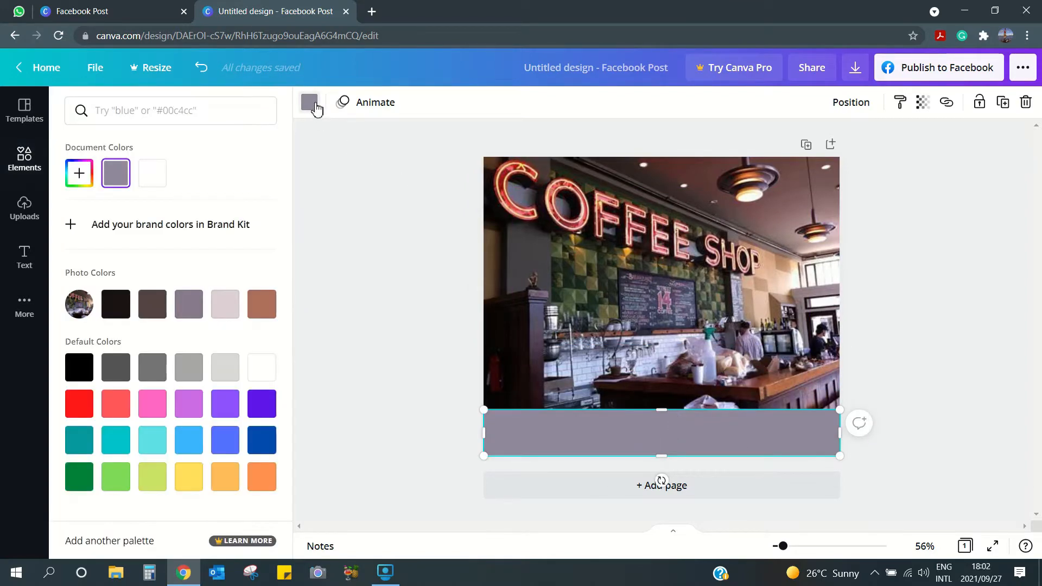
{"action": "left_click", "coordinate": [264, 311]}
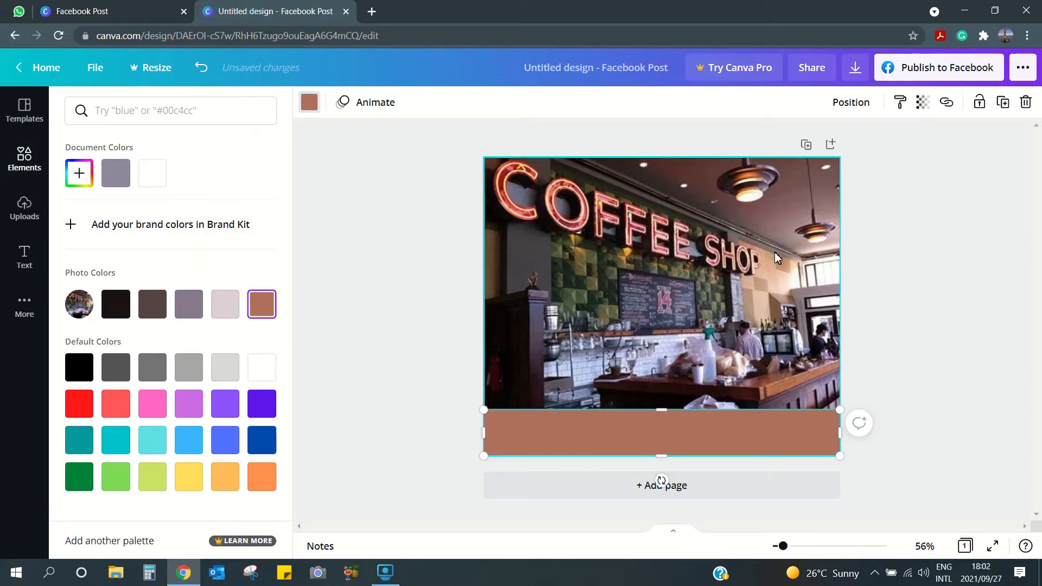
{"action": "left_click", "coordinate": [156, 307]}
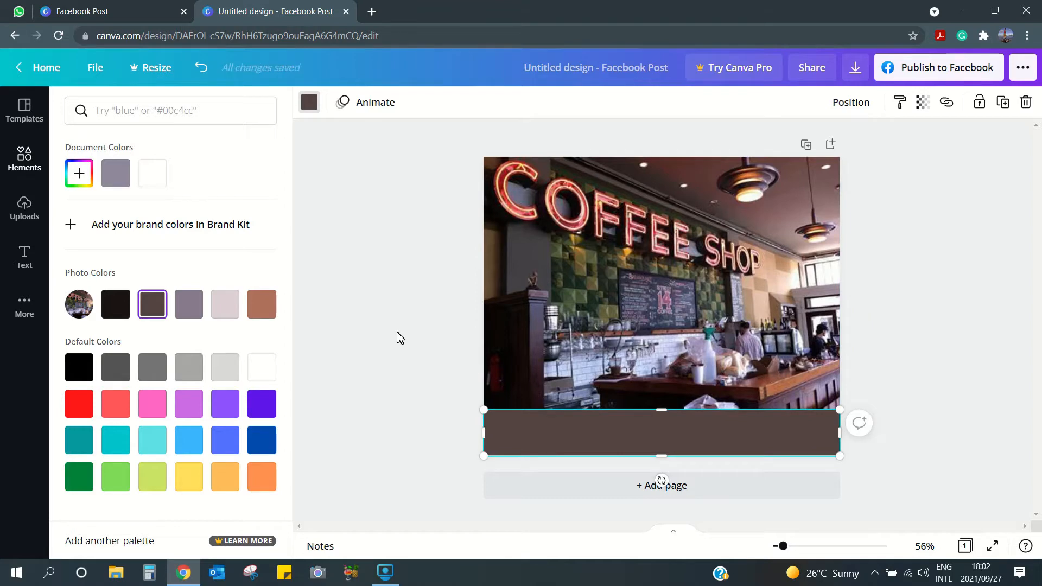
{"action": "left_click", "coordinate": [24, 159]}
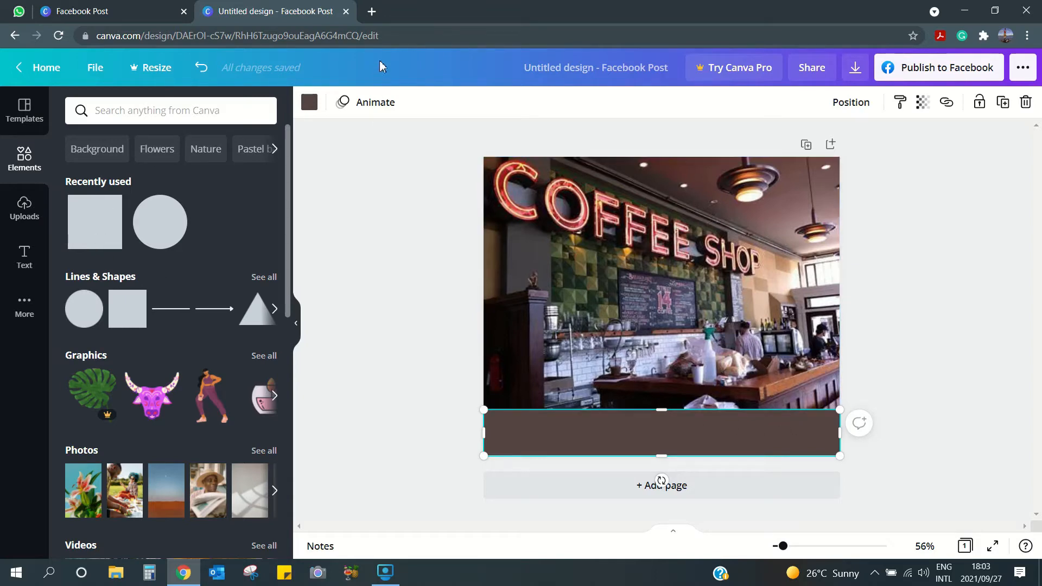
- Search 'remove' in a new Chrome tab and open the remove.bg upload page
{"action": "left_click", "coordinate": [371, 12]}
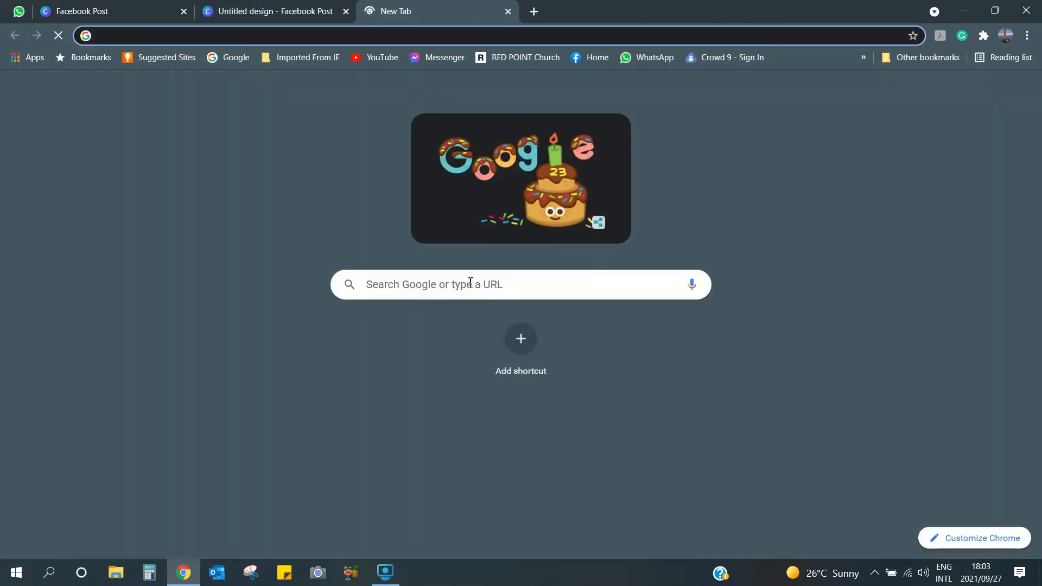
{"action": "left_click", "coordinate": [469, 285]}
{"action": "type", "text": "remove"}
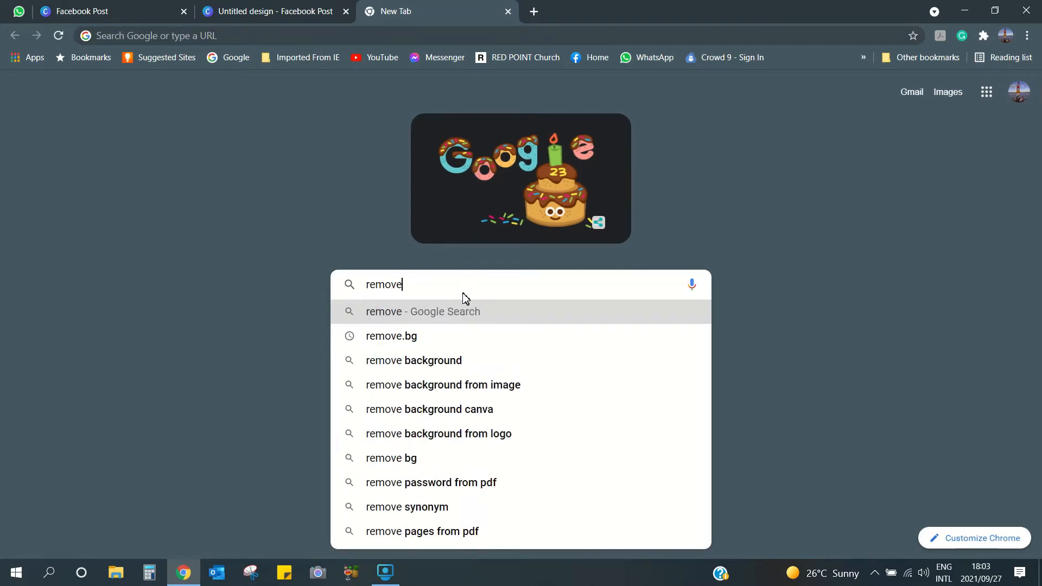
{"action": "left_click", "coordinate": [396, 337]}
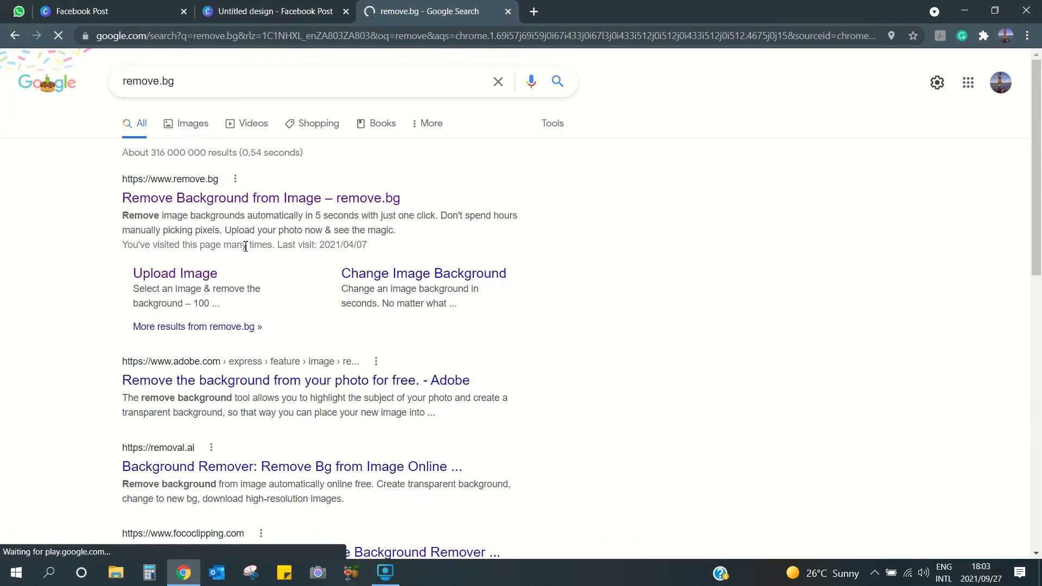
{"action": "left_click", "coordinate": [206, 201]}
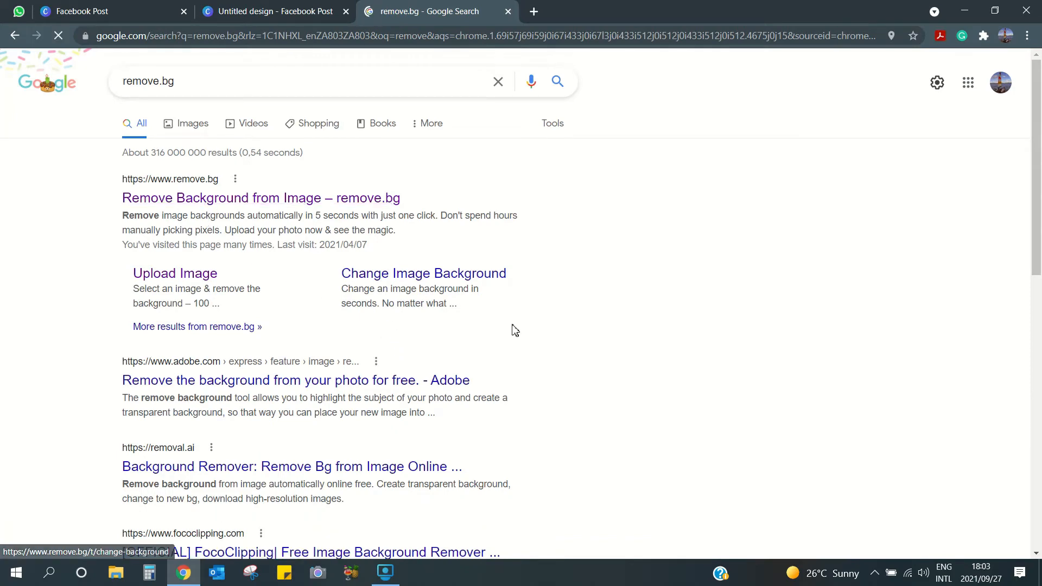
{"action": "left_click", "coordinate": [692, 329]}
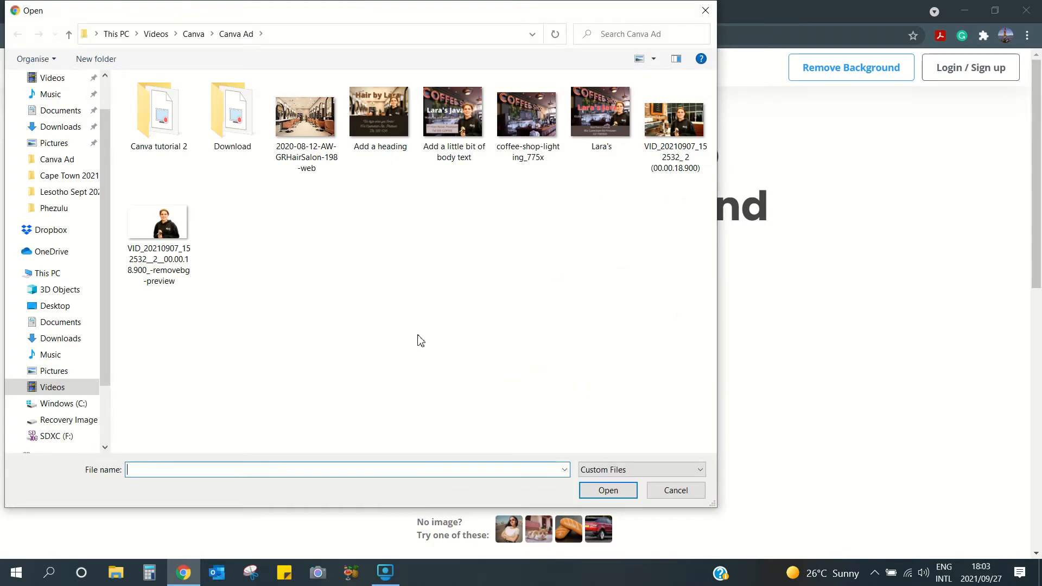
- Upload the woman's photo to remove.bg, download the cutout PNG, and show it in its folder
{"action": "left_click", "coordinate": [679, 121]}
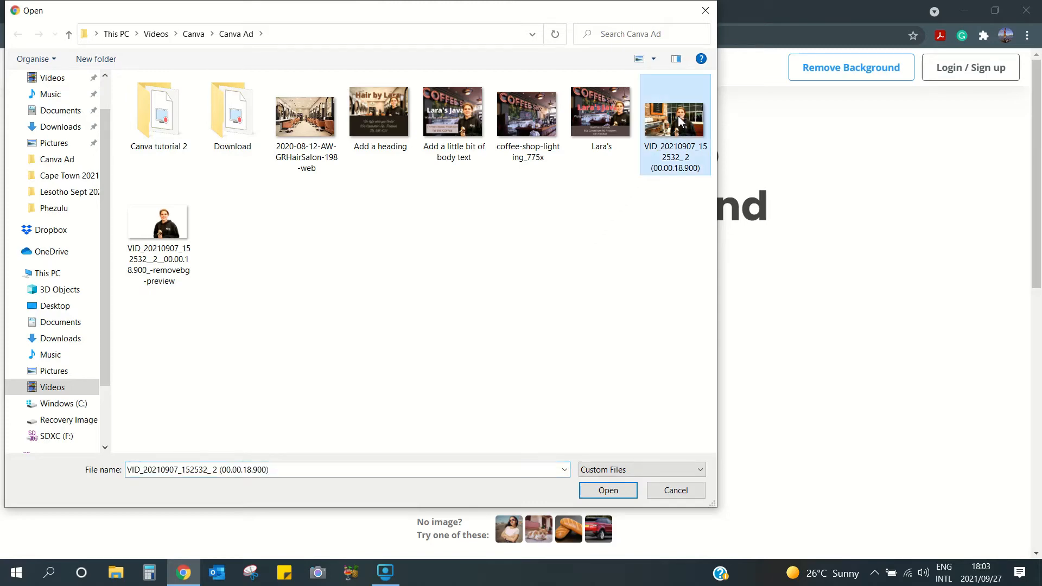
{"action": "left_click", "coordinate": [608, 490]}
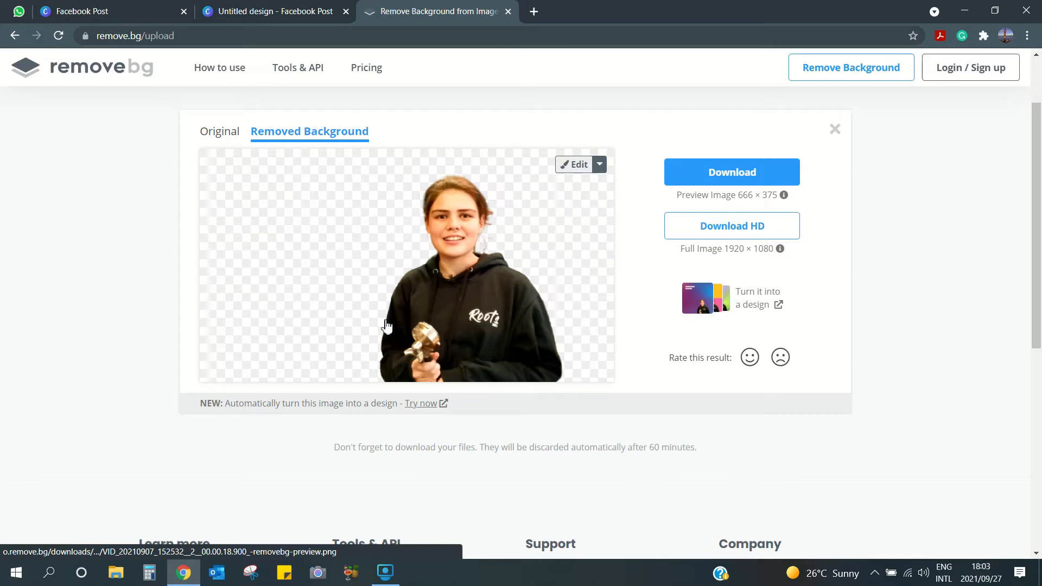
{"action": "left_click", "coordinate": [721, 178]}
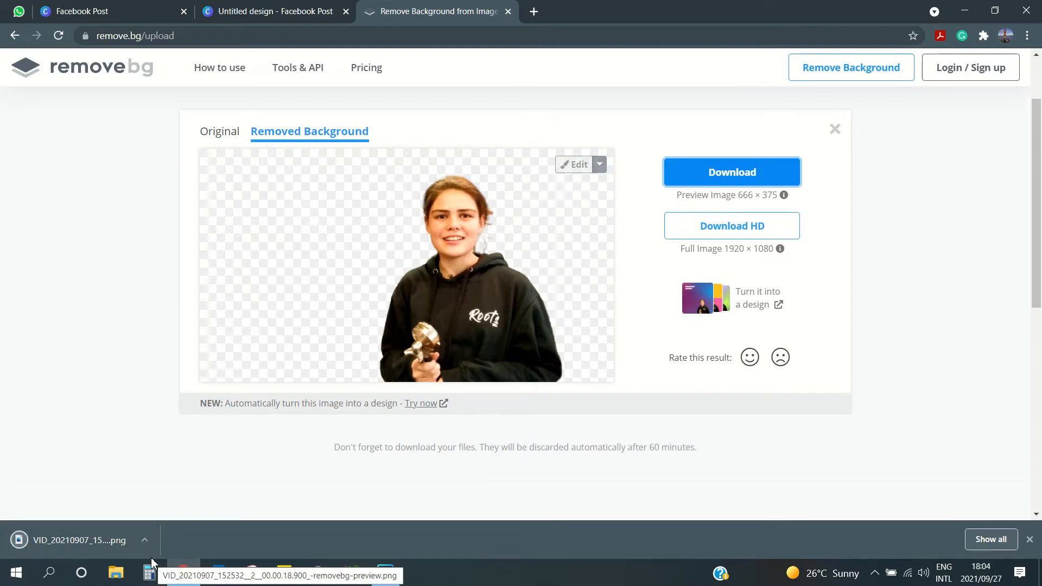
{"action": "left_click", "coordinate": [145, 542]}
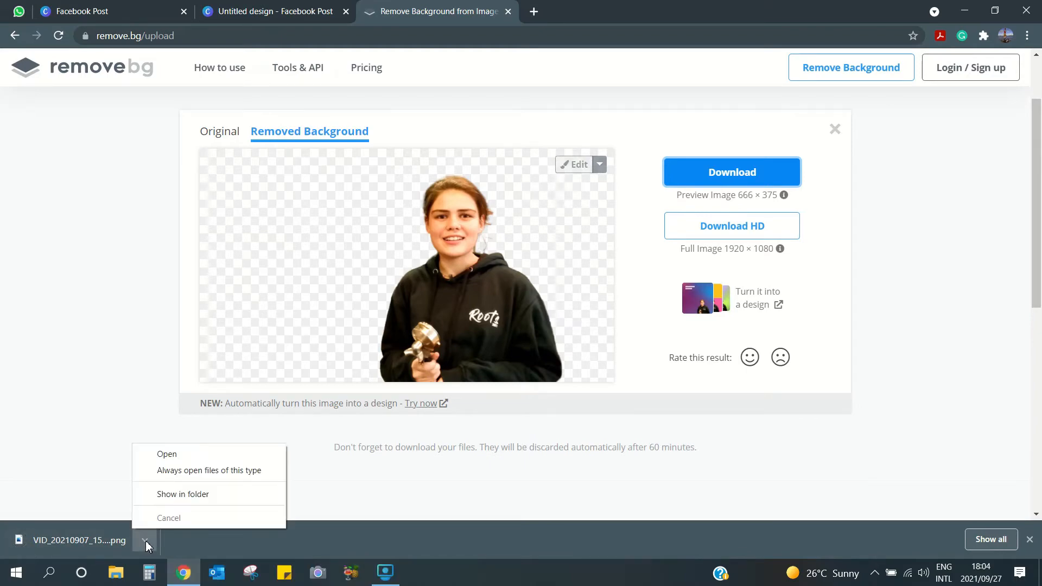
{"action": "left_click", "coordinate": [168, 497]}
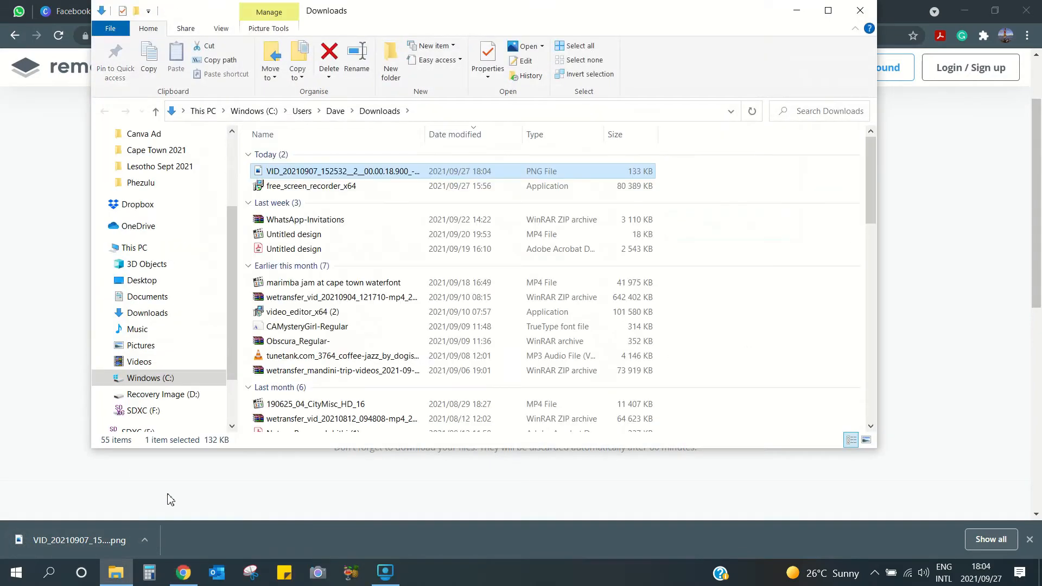
- Move the removebg-preview PNG from Downloads into the Canva Ad folder, then close File Explorer
{"action": "right_click", "coordinate": [306, 173]}
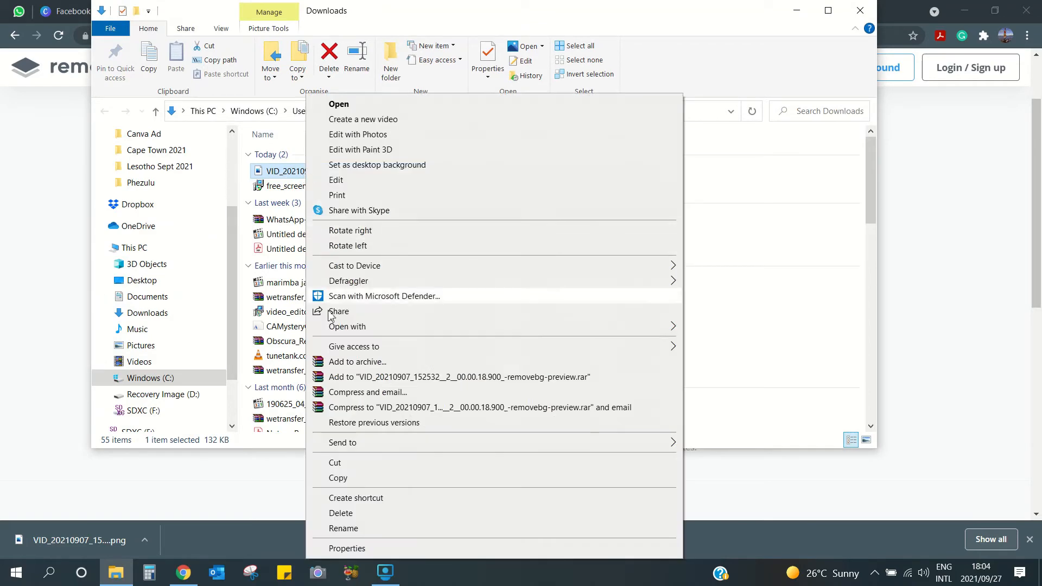
{"action": "left_click", "coordinate": [335, 463]}
{"action": "left_click", "coordinate": [136, 134]}
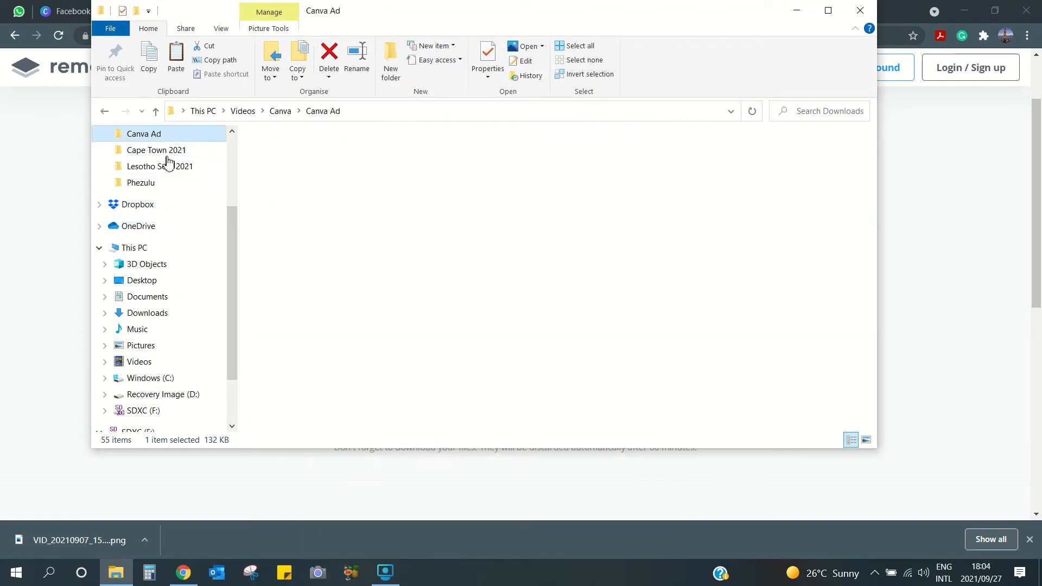
{"action": "right_click", "coordinate": [448, 304]}
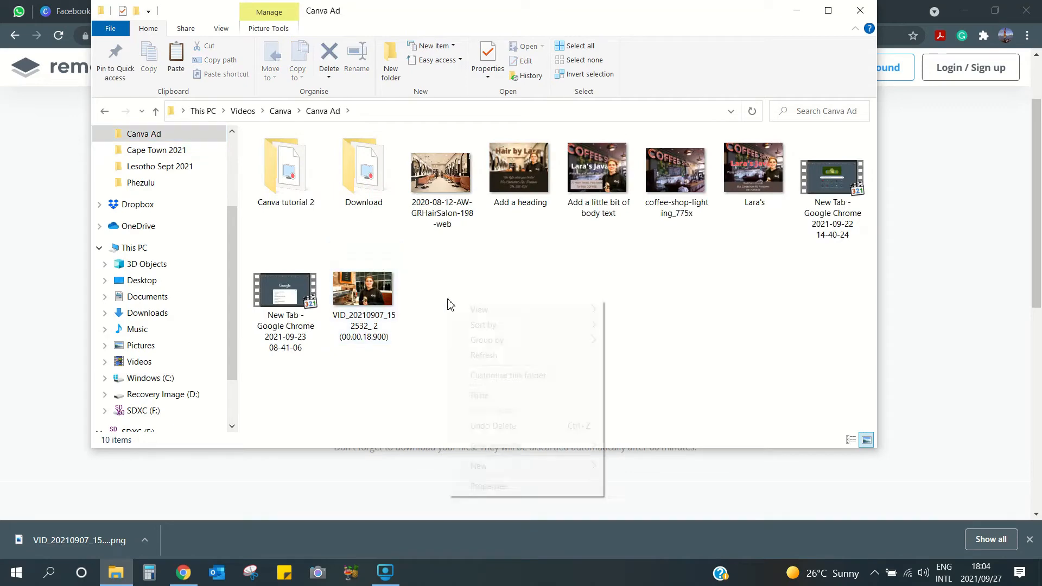
{"action": "left_click", "coordinate": [479, 396]}
{"action": "left_click", "coordinate": [860, 10]}
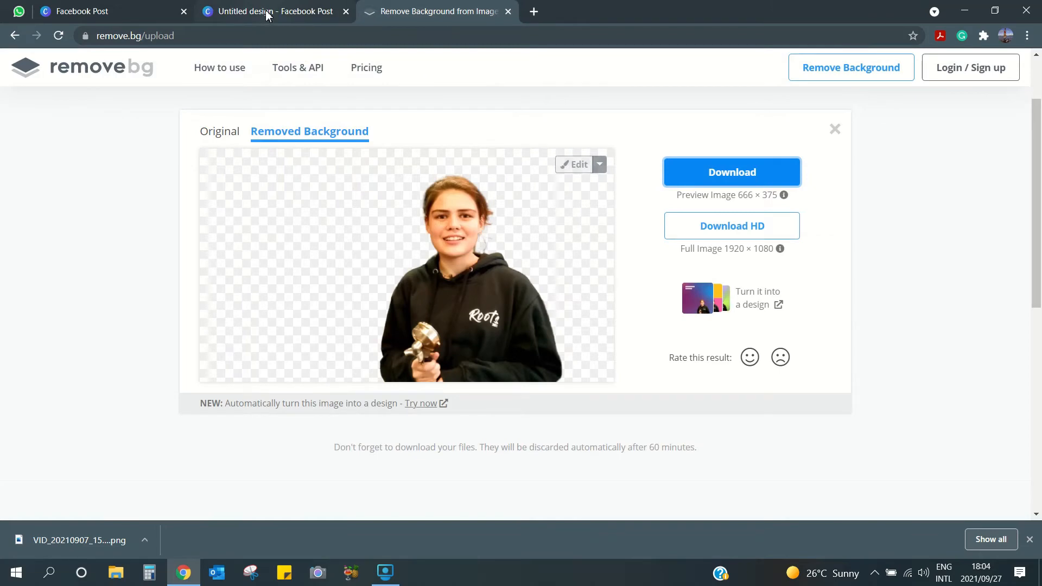
- Back in the Canva design, upload the removebg-preview cutout from the Canva Ad folder
{"action": "left_click", "coordinate": [266, 15]}
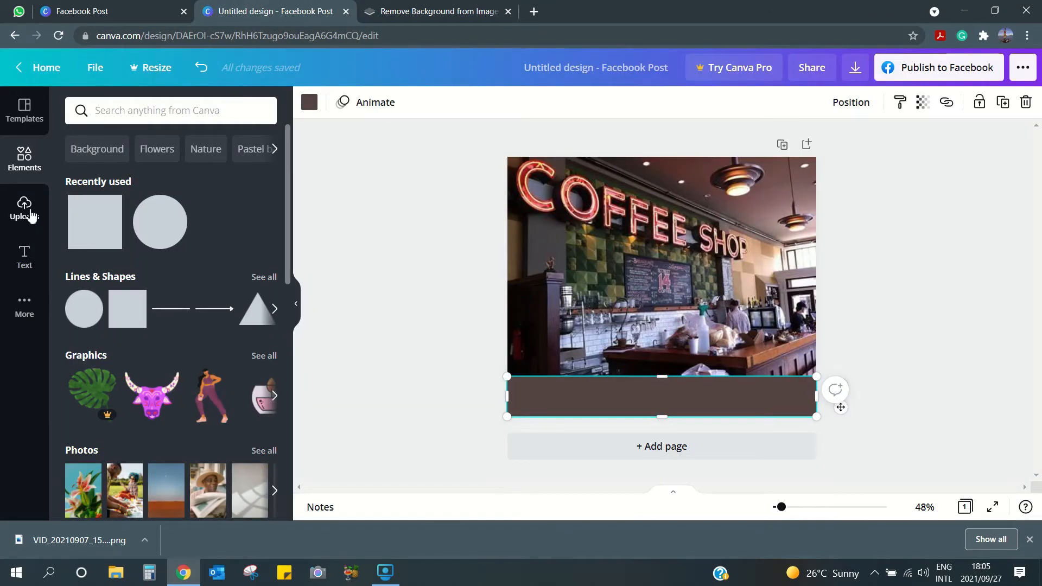
{"action": "left_click", "coordinate": [30, 214]}
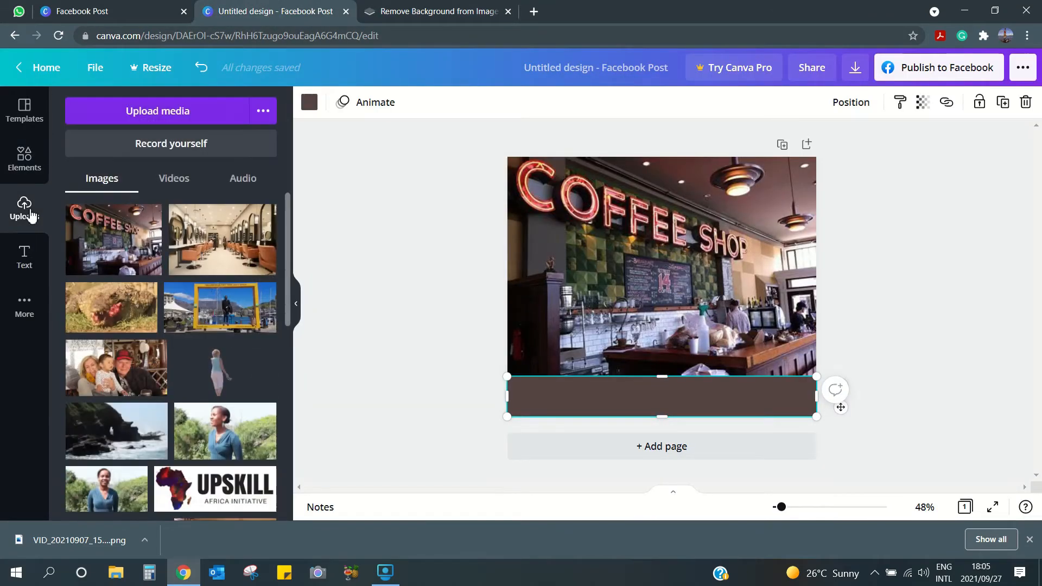
{"action": "left_click", "coordinate": [152, 110]}
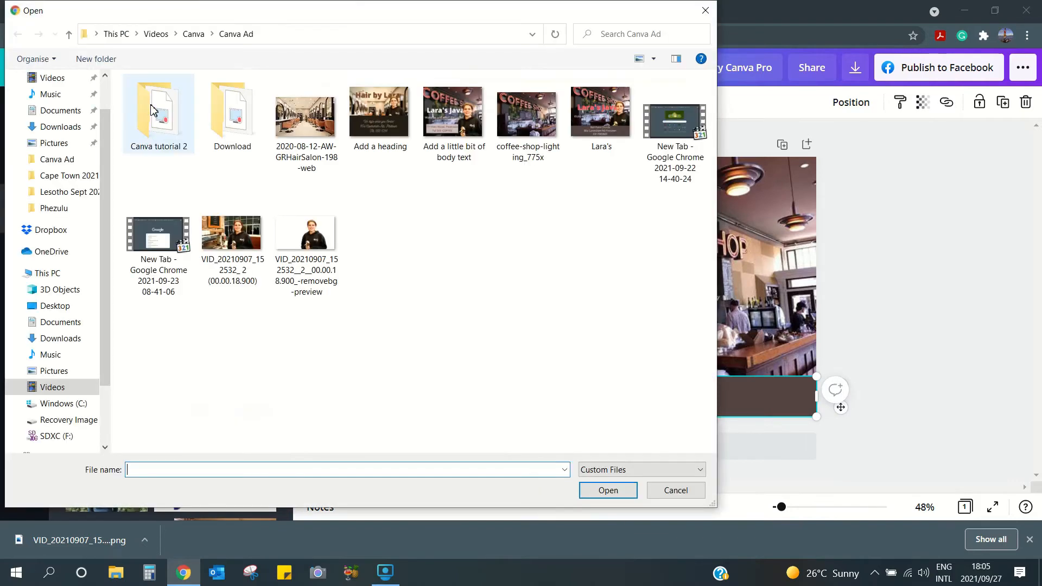
{"action": "left_click", "coordinate": [313, 243]}
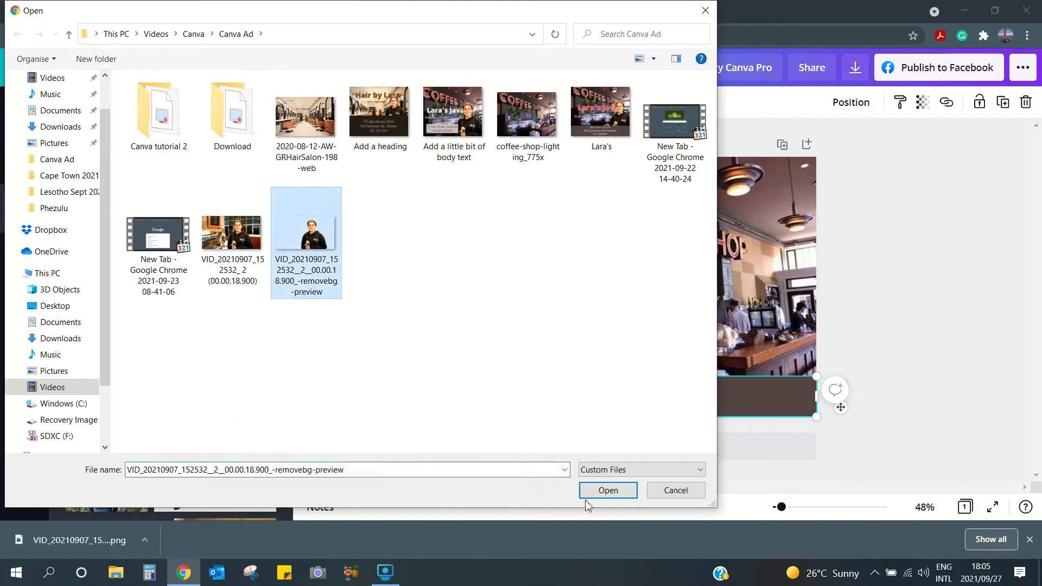
{"action": "left_click", "coordinate": [619, 491]}
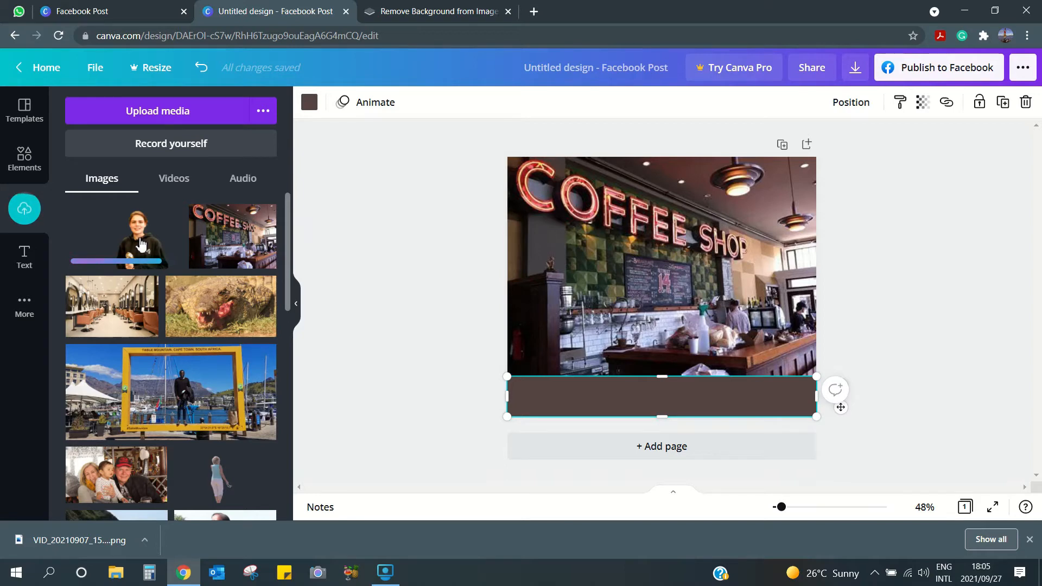
- Add the woman cutout, enlarge it, and move it over the photo's right side
{"action": "left_click", "coordinate": [140, 244]}
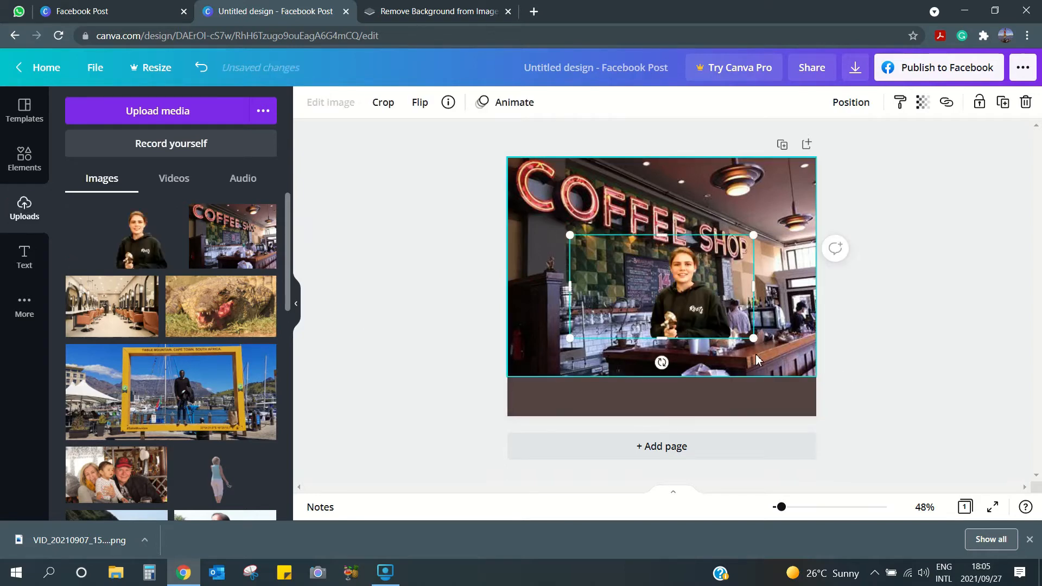
{"action": "left_click_drag", "start_coordinate": [783, 367], "coordinate": [823, 397]}
{"action": "left_click_drag", "start_coordinate": [578, 249], "coordinate": [530, 222]}
{"action": "left_click_drag", "start_coordinate": [672, 295], "coordinate": [714, 302]}
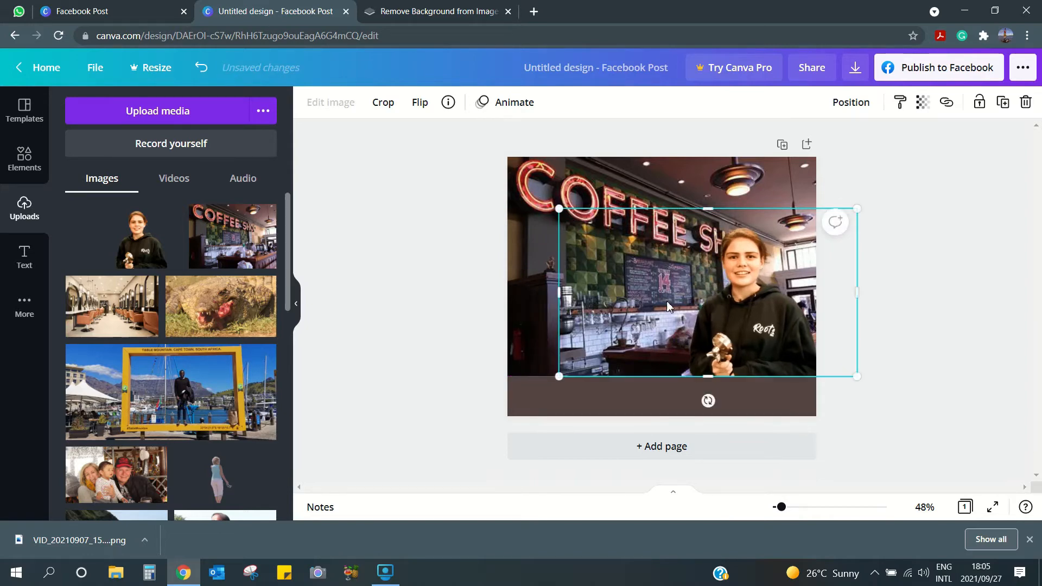
{"action": "left_click", "coordinate": [488, 307]}
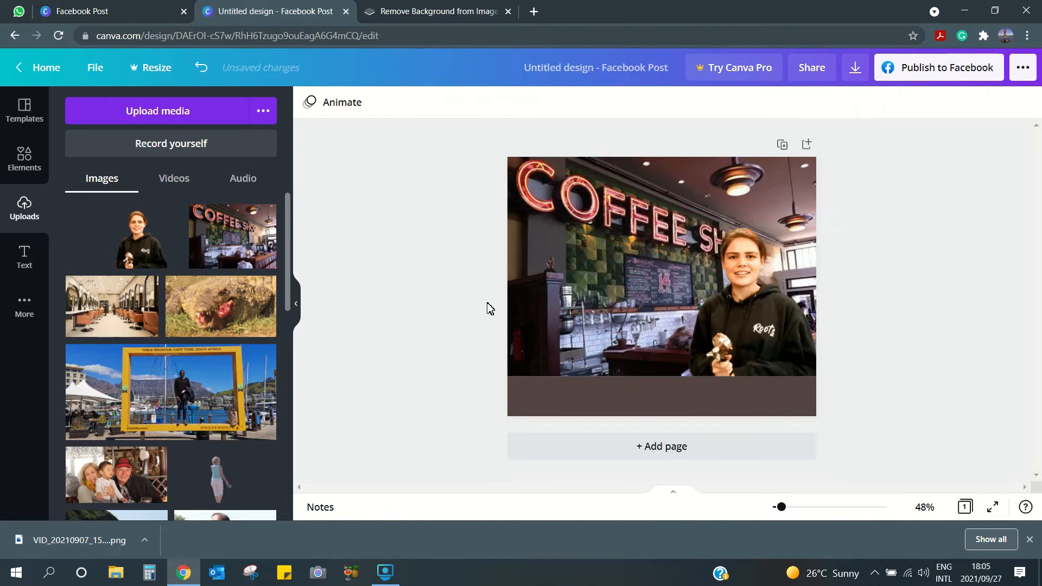
{"action": "left_click", "coordinate": [540, 297]}
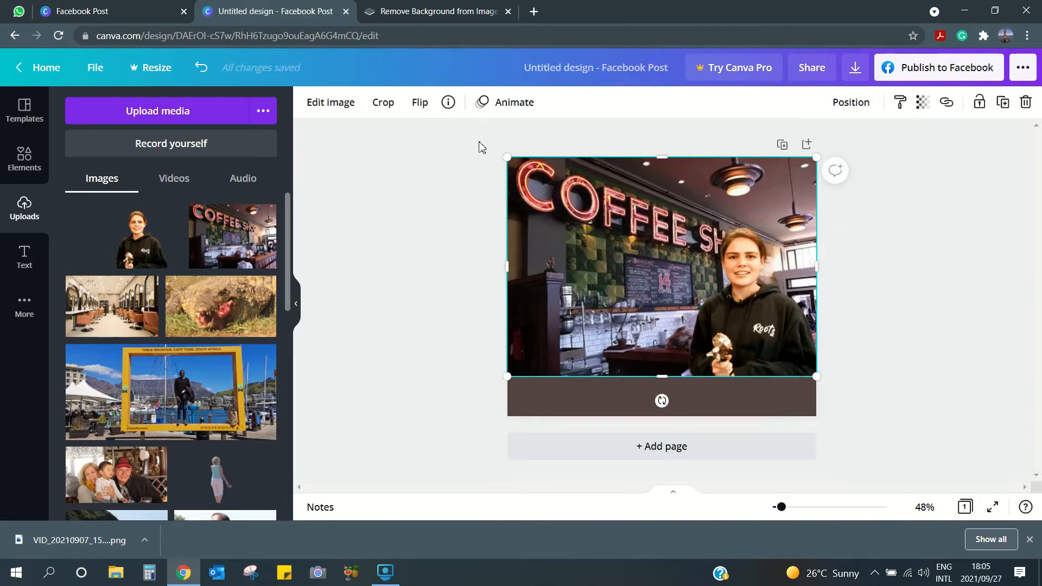
- Adjust the background photo to Contrast -2 and Blur 8
{"action": "left_click", "coordinate": [342, 109]}
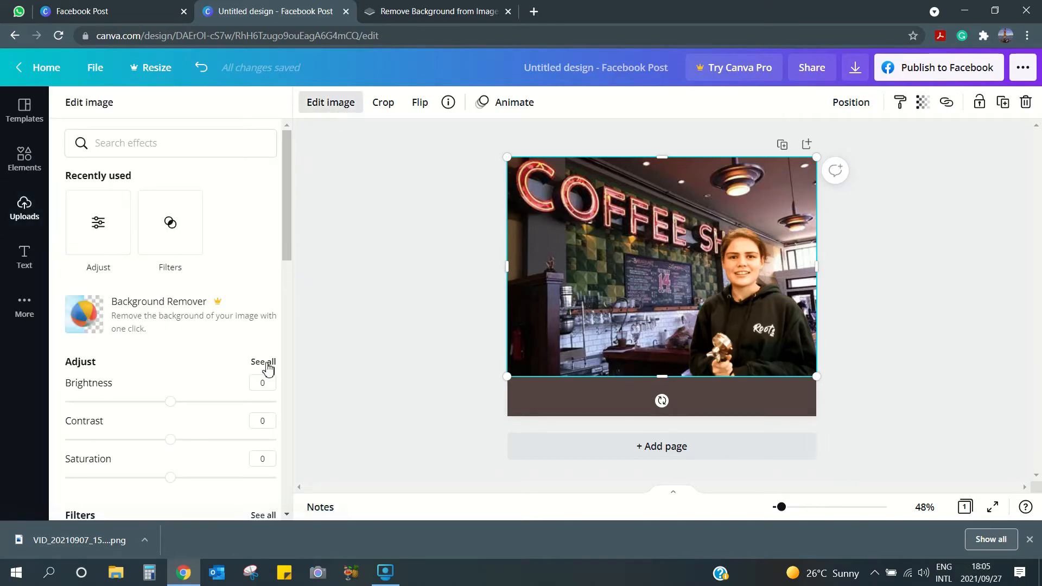
{"action": "left_click", "coordinate": [264, 362]}
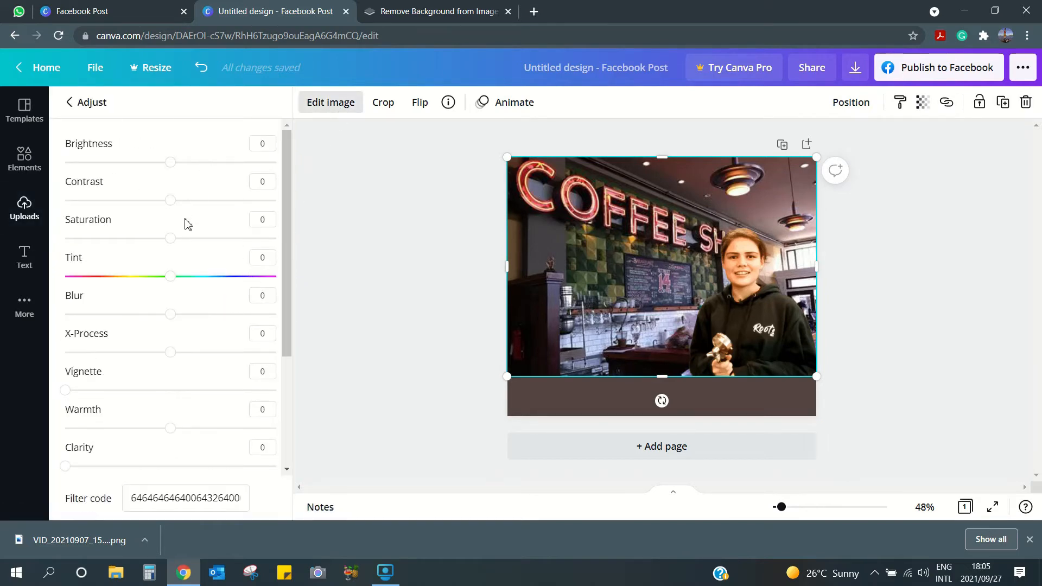
{"action": "mouse_move", "coordinate": [175, 170]}
{"action": "left_mouse_down"}
{"action": "mouse_move", "coordinate": [219, 170]}
{"action": "mouse_move", "coordinate": [168, 172]}
{"action": "mouse_move", "coordinate": [178, 172]}
{"action": "left_mouse_up"}
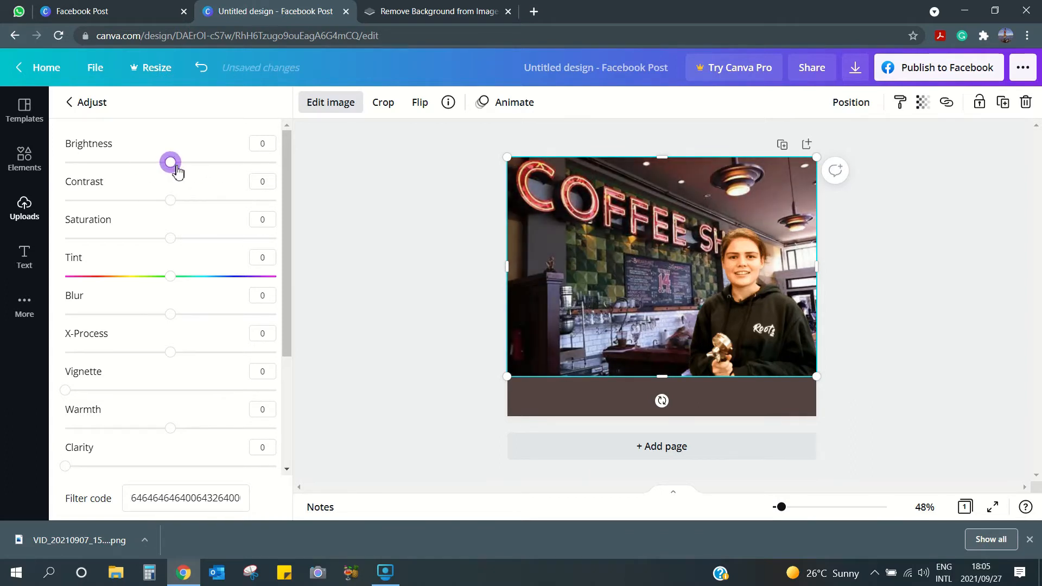
{"action": "mouse_move", "coordinate": [174, 209]}
{"action": "left_mouse_down"}
{"action": "mouse_move", "coordinate": [207, 211]}
{"action": "mouse_move", "coordinate": [157, 202]}
{"action": "mouse_move", "coordinate": [174, 203]}
{"action": "left_mouse_up"}
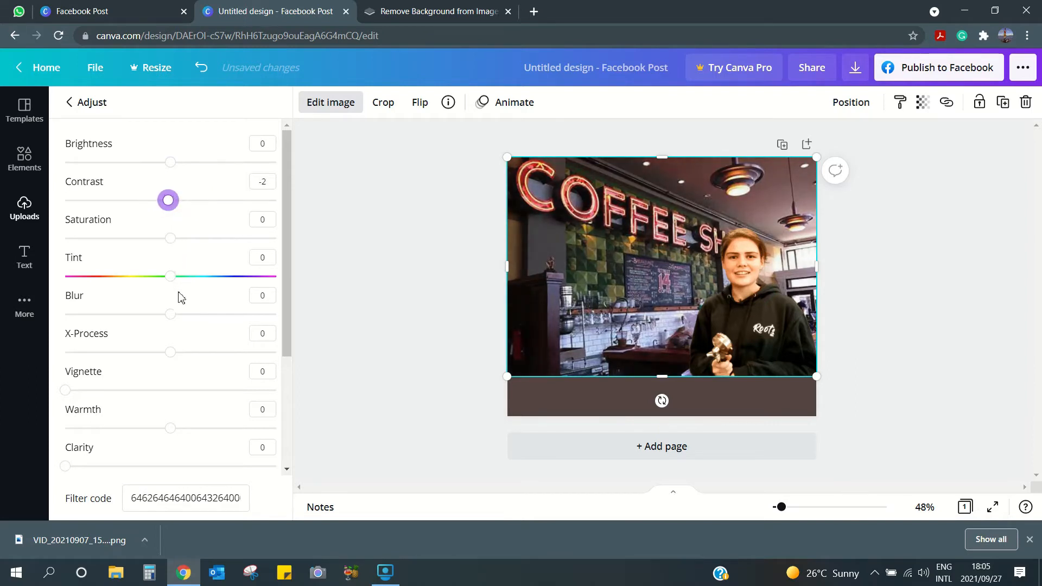
{"action": "left_click_drag", "start_coordinate": [172, 317], "coordinate": [184, 320]}
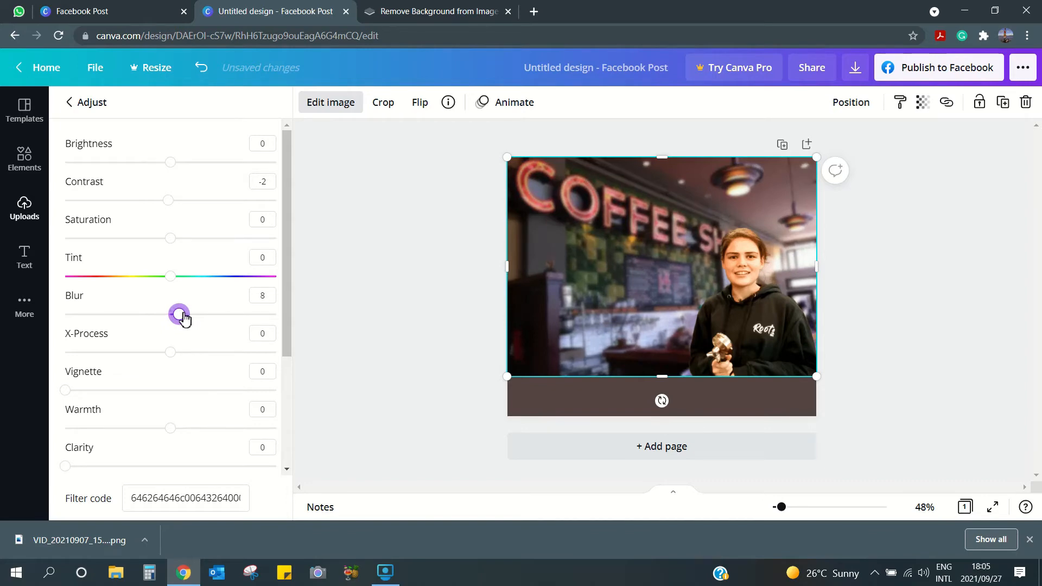
{"action": "left_click", "coordinate": [365, 323]}
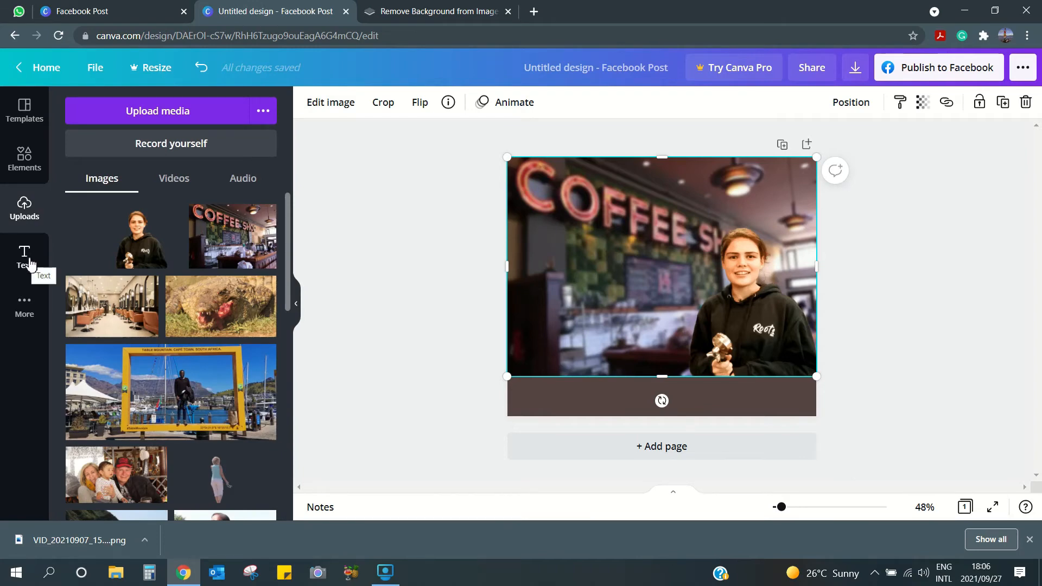
- Add a heading reading 'Lara's Java' on the brown band and reselect it
{"action": "left_click", "coordinate": [27, 258]}
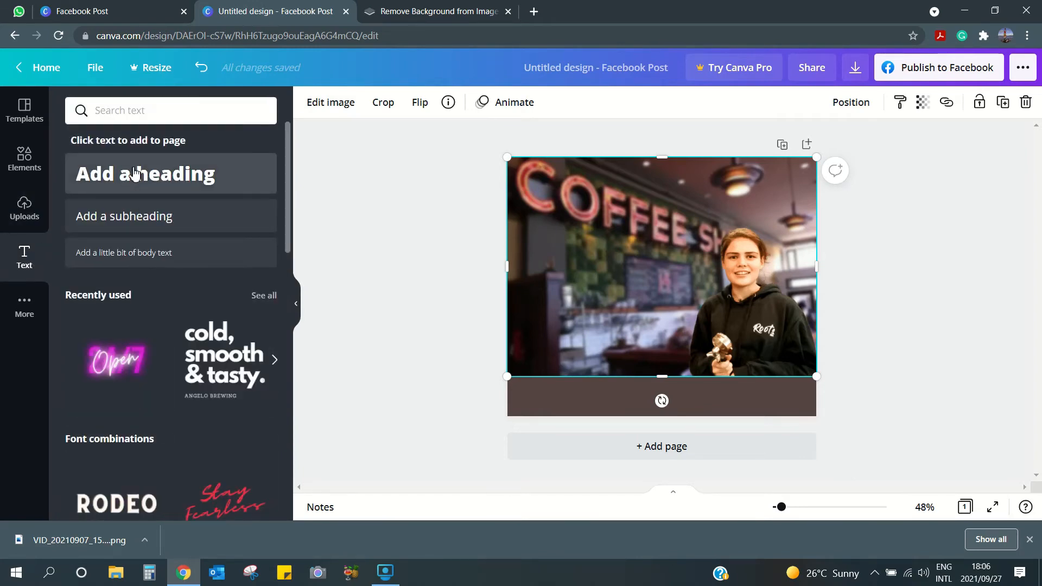
{"action": "left_click", "coordinate": [135, 173]}
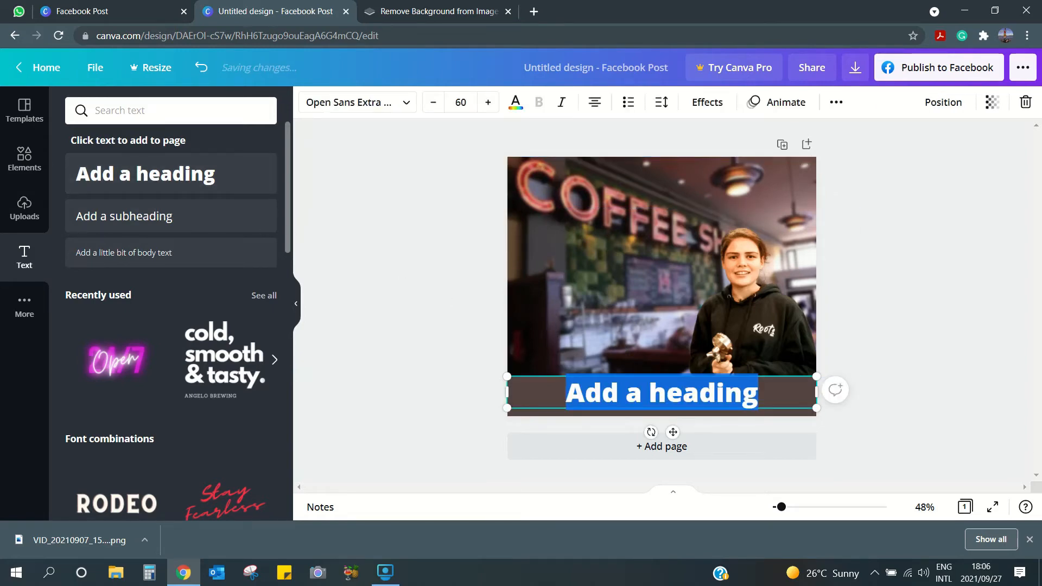
{"action": "type", "text": "L"}
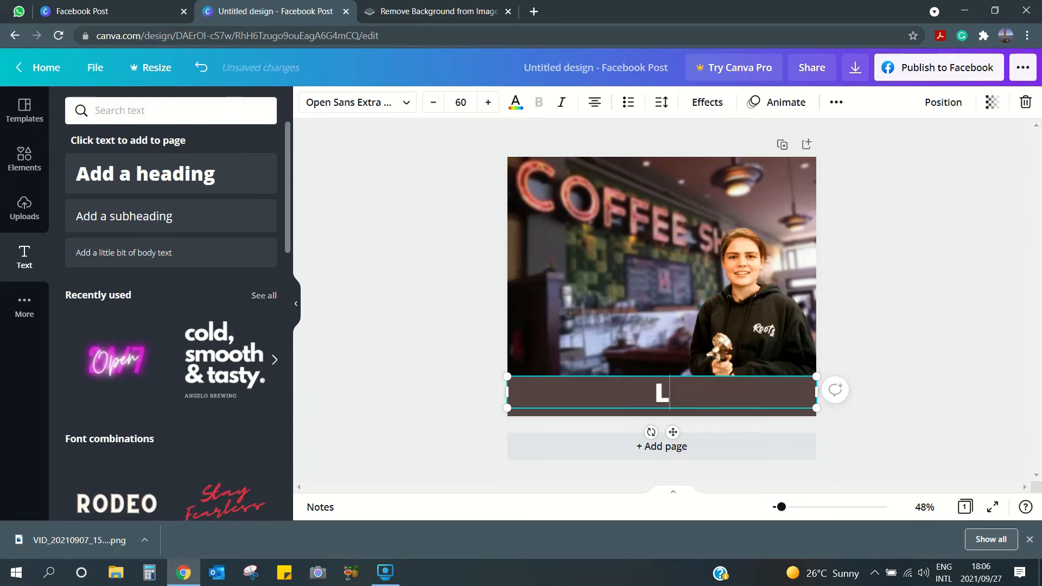
{"action": "type", "text": "ara"}
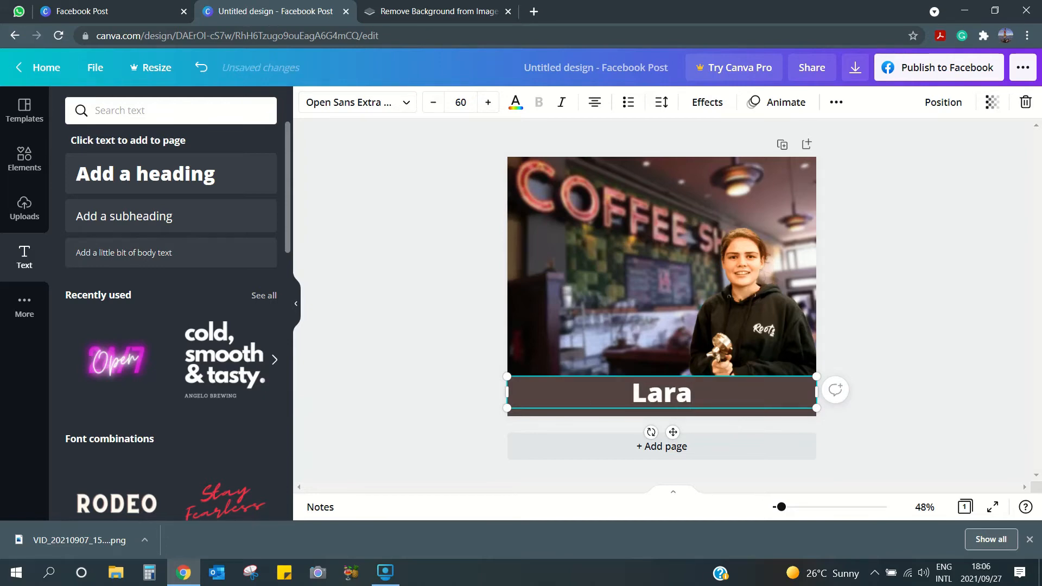
{"action": "type", "text": "'s Java"}
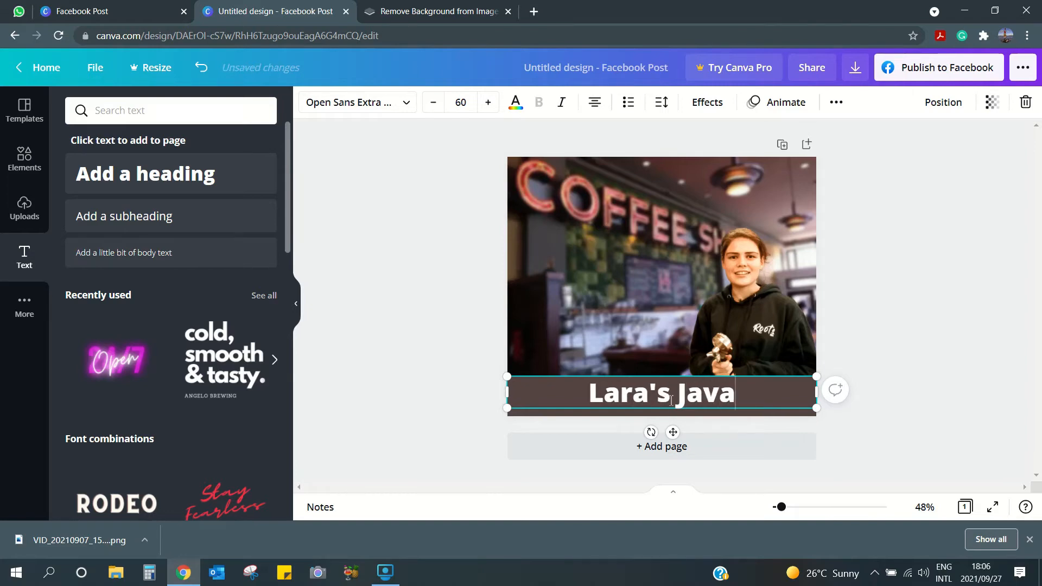
{"action": "left_click", "coordinate": [477, 413]}
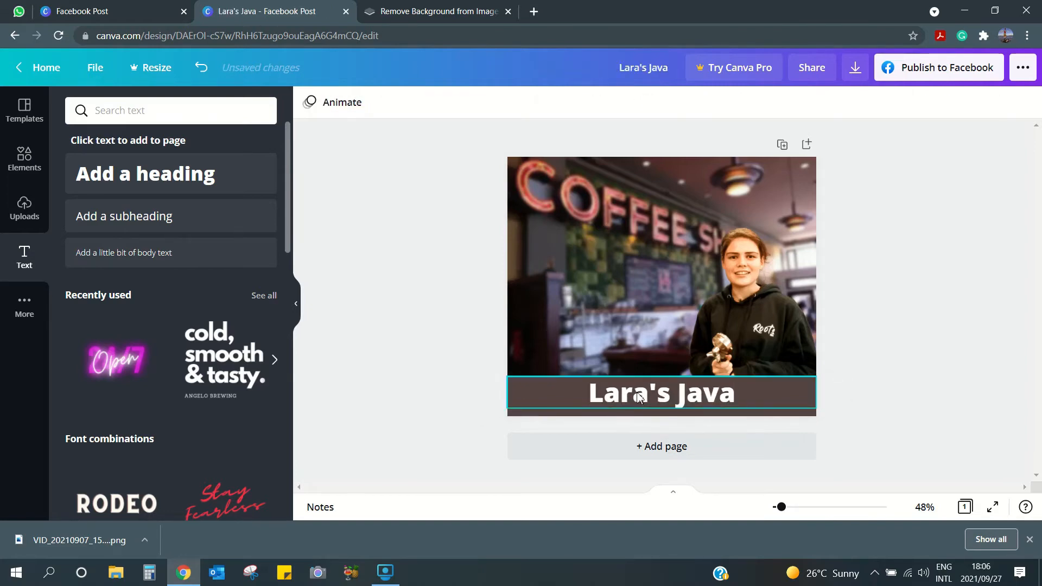
{"action": "left_click", "coordinate": [668, 376]}
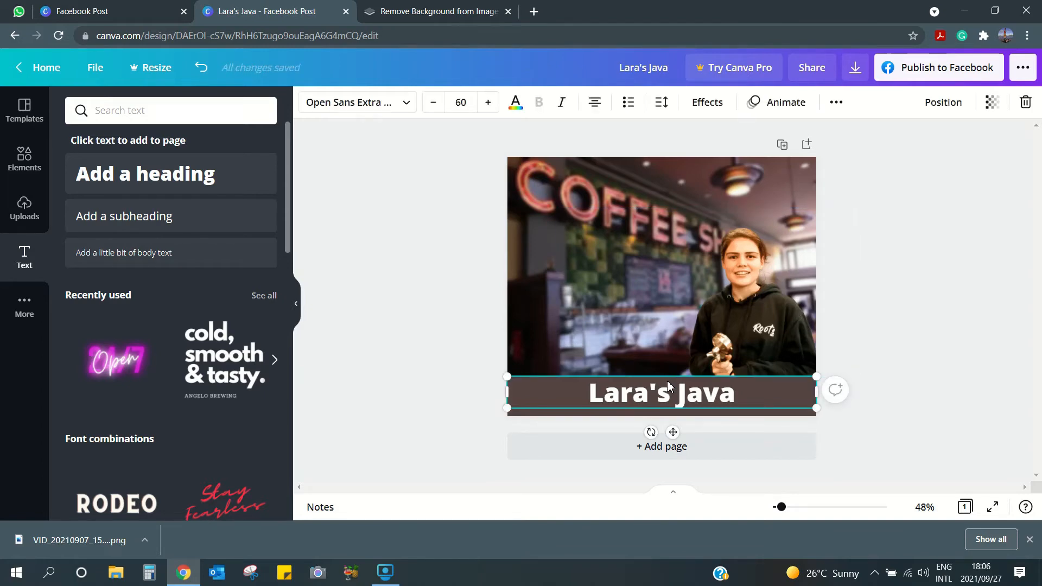
- Enlarge the Lara's Java heading from 60 to 93 and move it across the photo's middle
{"action": "left_click_drag", "start_coordinate": [666, 383], "coordinate": [629, 273]}
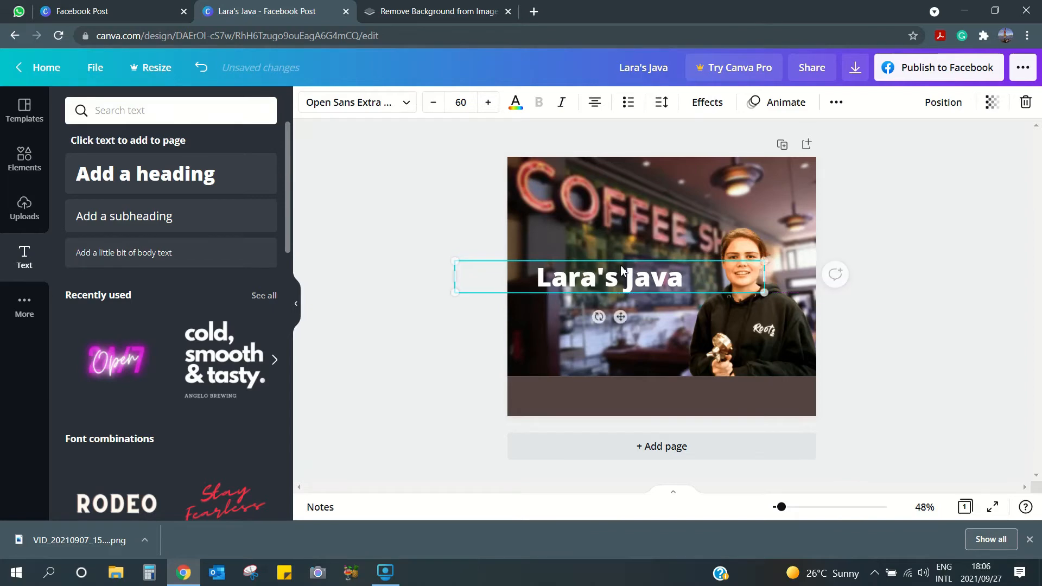
{"action": "left_click", "coordinate": [495, 107]}
{"action": "left_click", "coordinate": [496, 106]}
{"action": "left_click", "coordinate": [495, 106]}
{"action": "left_click", "coordinate": [496, 107]}
{"action": "left_click", "coordinate": [495, 107]}
{"action": "left_click", "coordinate": [496, 107]}
{"action": "left_click", "coordinate": [496, 107]}
{"action": "left_click", "coordinate": [496, 107]}
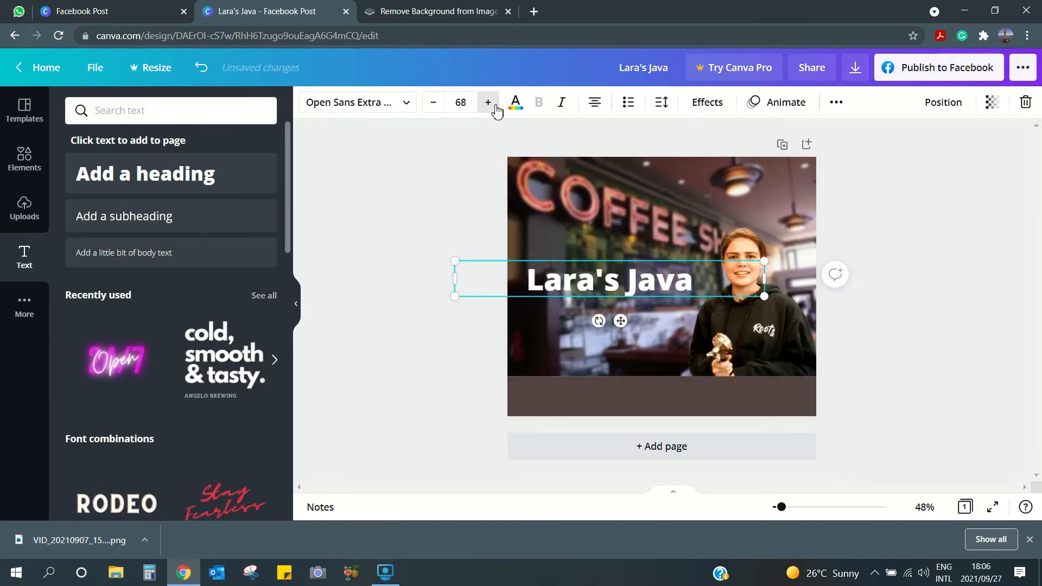
{"action": "left_click", "coordinate": [496, 107]}
{"action": "left_click", "coordinate": [495, 107]}
{"action": "left_click", "coordinate": [495, 107]}
{"action": "left_click", "coordinate": [495, 107]}
{"action": "left_click", "coordinate": [495, 107]}
{"action": "left_click", "coordinate": [495, 107]}
{"action": "left_click", "coordinate": [495, 107]}
{"action": "left_click", "coordinate": [495, 107]}
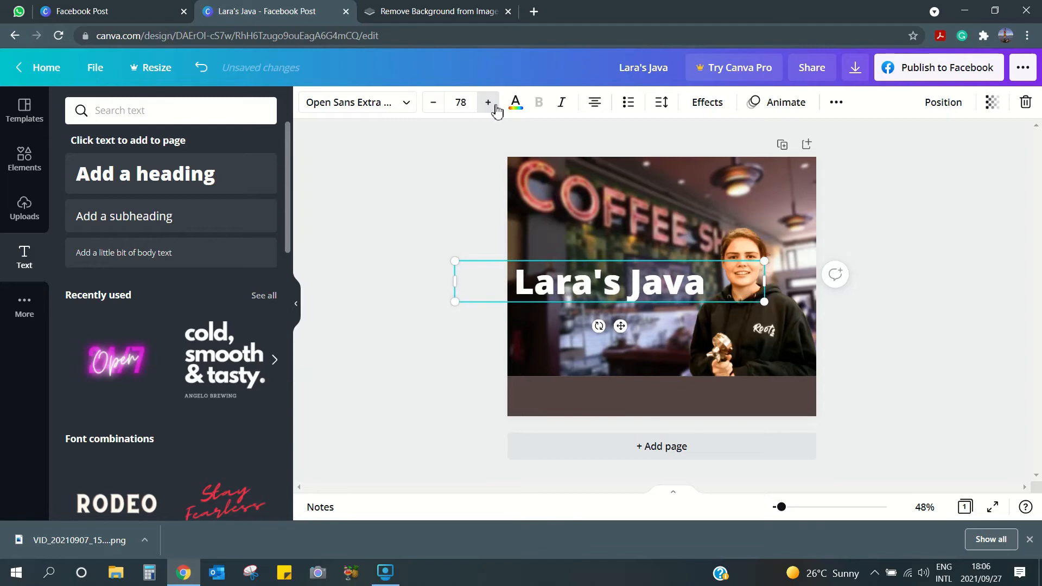
{"action": "left_click", "coordinate": [495, 107]}
{"action": "left_click", "coordinate": [496, 107]}
{"action": "left_click", "coordinate": [495, 106]}
{"action": "left_click", "coordinate": [496, 107]}
{"action": "left_click", "coordinate": [496, 107]}
{"action": "left_click", "coordinate": [495, 107]}
{"action": "left_click", "coordinate": [496, 107]}
{"action": "left_click", "coordinate": [495, 106]}
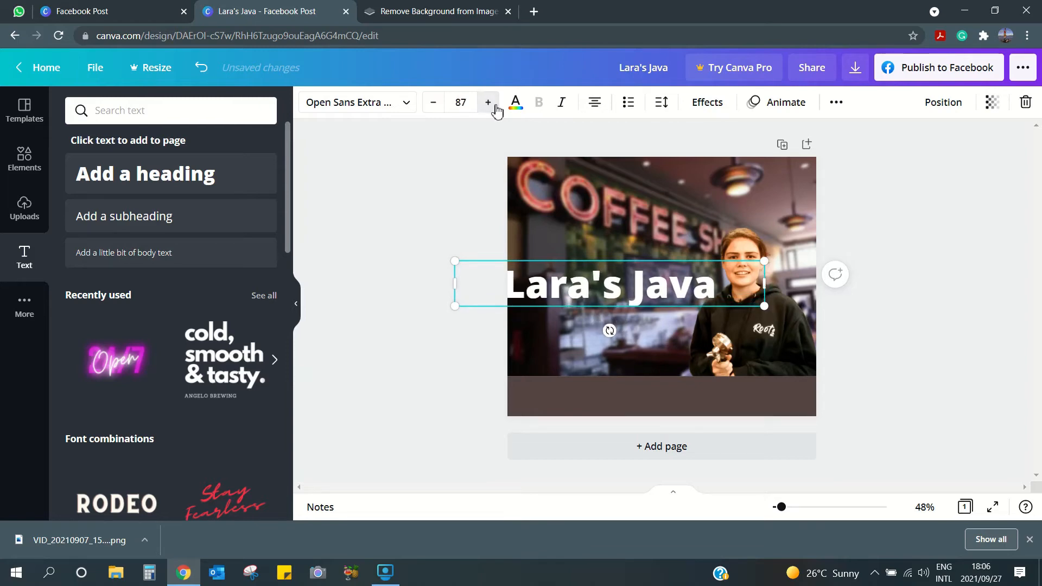
{"action": "left_click", "coordinate": [496, 107]}
{"action": "left_click", "coordinate": [495, 107]}
{"action": "left_click", "coordinate": [495, 107]}
{"action": "left_click", "coordinate": [495, 107]}
{"action": "left_click", "coordinate": [495, 107]}
{"action": "left_click", "coordinate": [495, 107]}
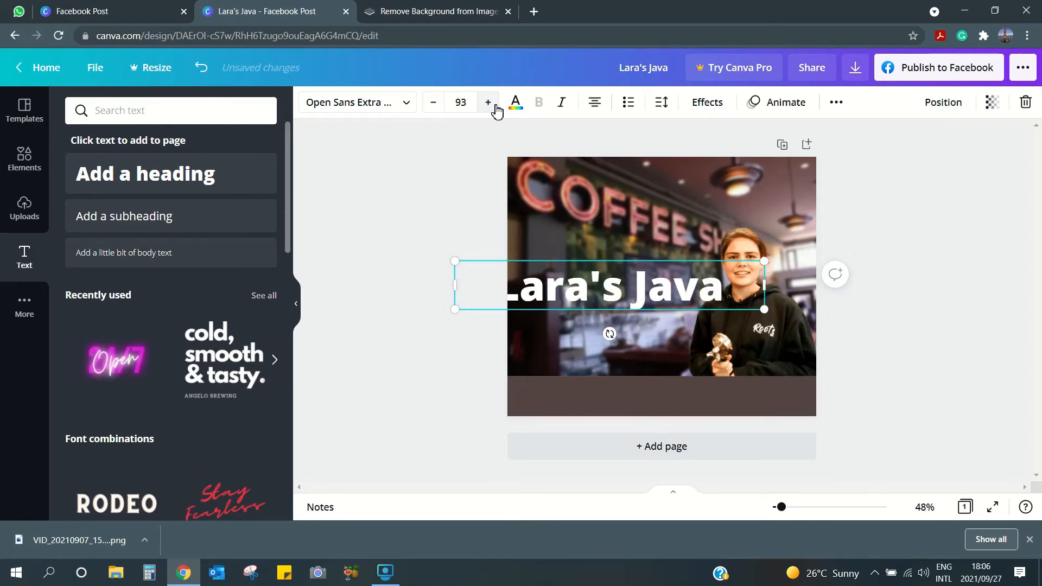
{"action": "left_click_drag", "start_coordinate": [599, 290], "coordinate": [625, 275]}
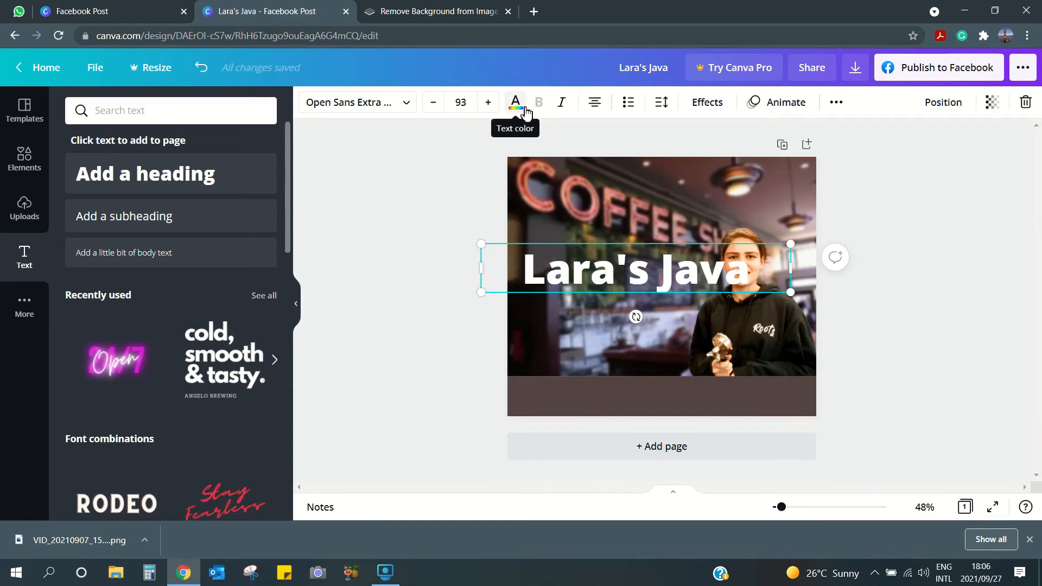
- Color the Lara's Java heading bright red (#ff1616) instead of white
{"action": "left_click", "coordinate": [525, 112]}
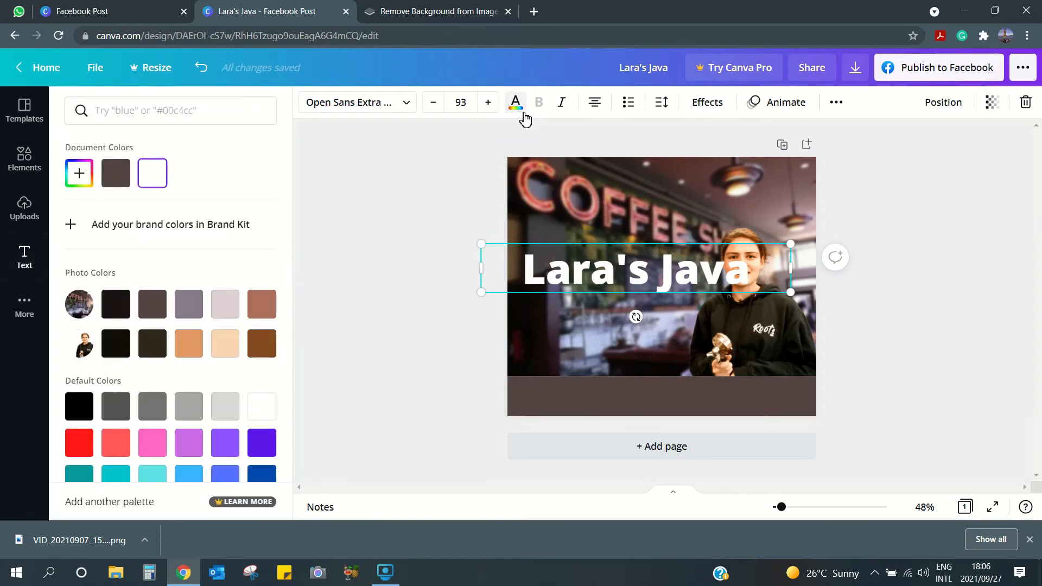
{"action": "scroll", "coordinate": [263, 361], "scroll_direction": "down", "scroll_amount": 2}
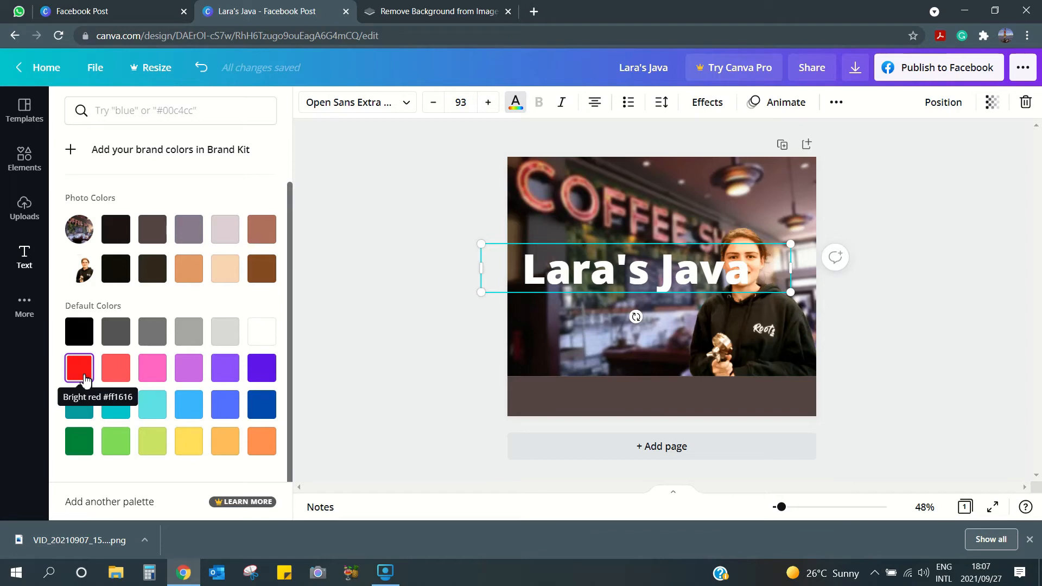
{"action": "left_click", "coordinate": [85, 381]}
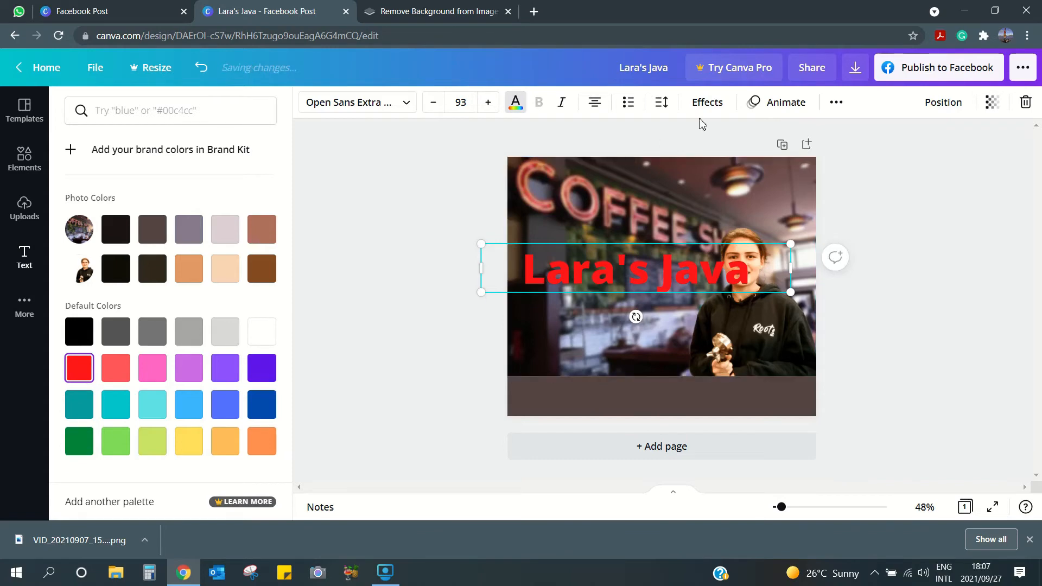
- Add a light-grey Shadow effect to the heading with transparency 79 and blur 44
{"action": "left_click", "coordinate": [721, 108]}
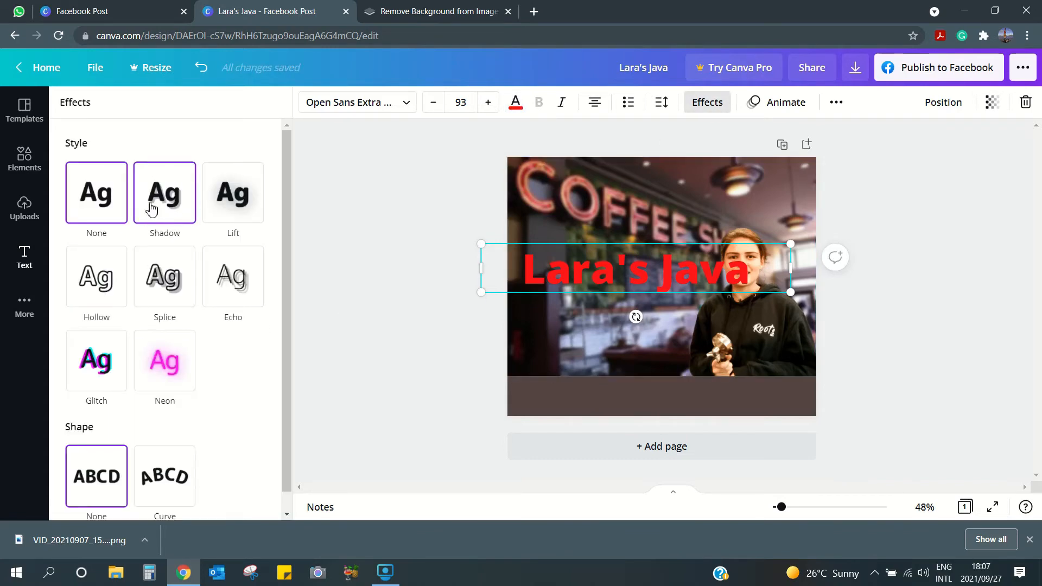
{"action": "left_click", "coordinate": [173, 203]}
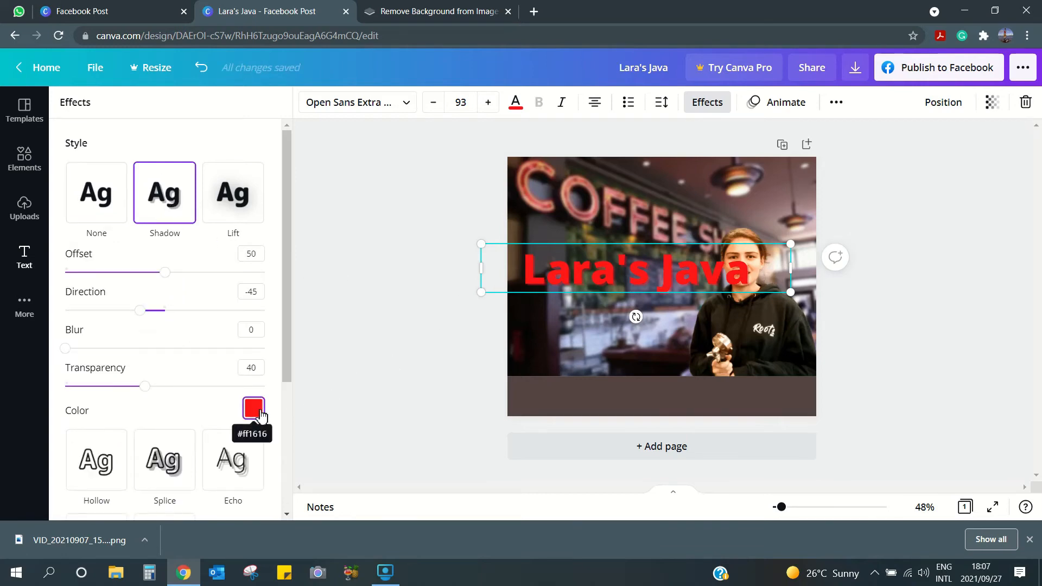
{"action": "left_click", "coordinate": [259, 414]}
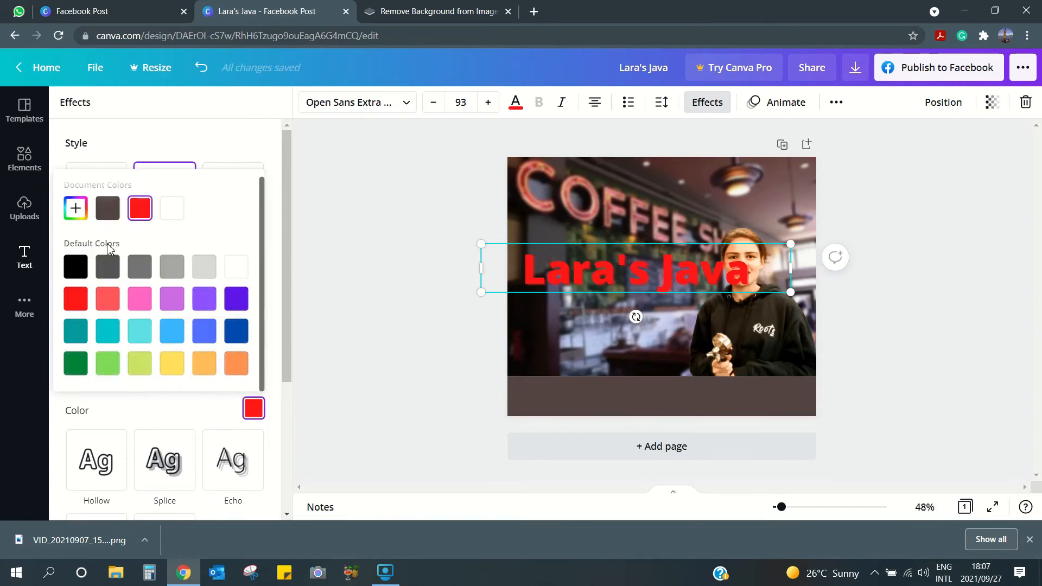
{"action": "left_click", "coordinate": [115, 217]}
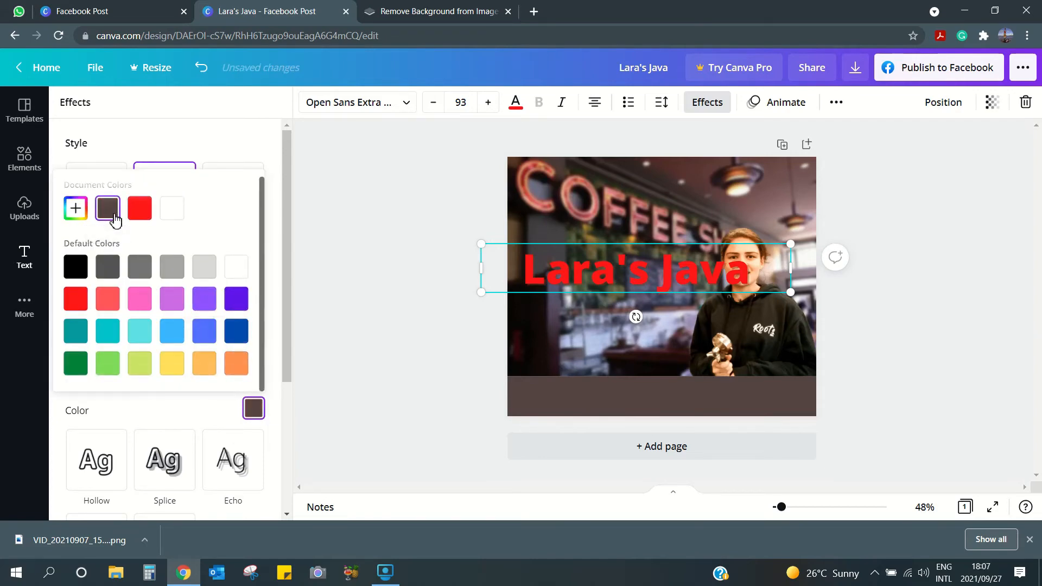
{"action": "left_click", "coordinate": [203, 272]}
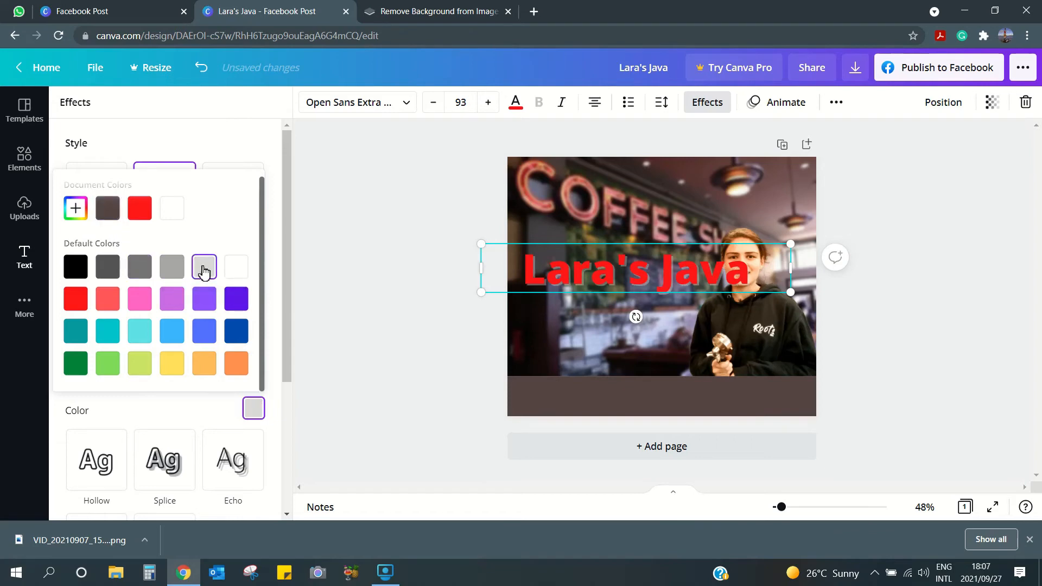
{"action": "left_click", "coordinate": [273, 283]}
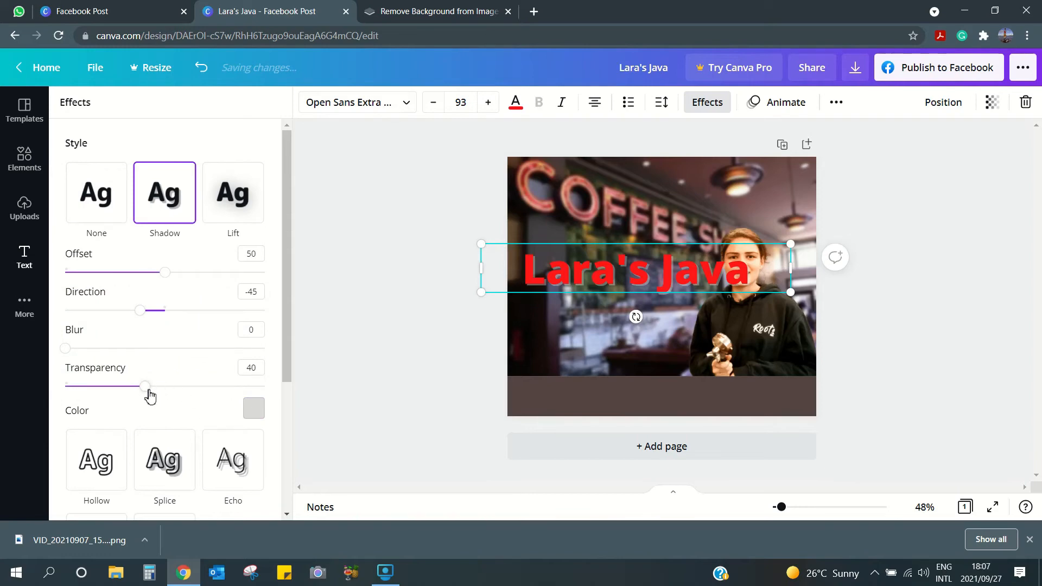
{"action": "left_click_drag", "start_coordinate": [148, 389], "coordinate": [229, 394]}
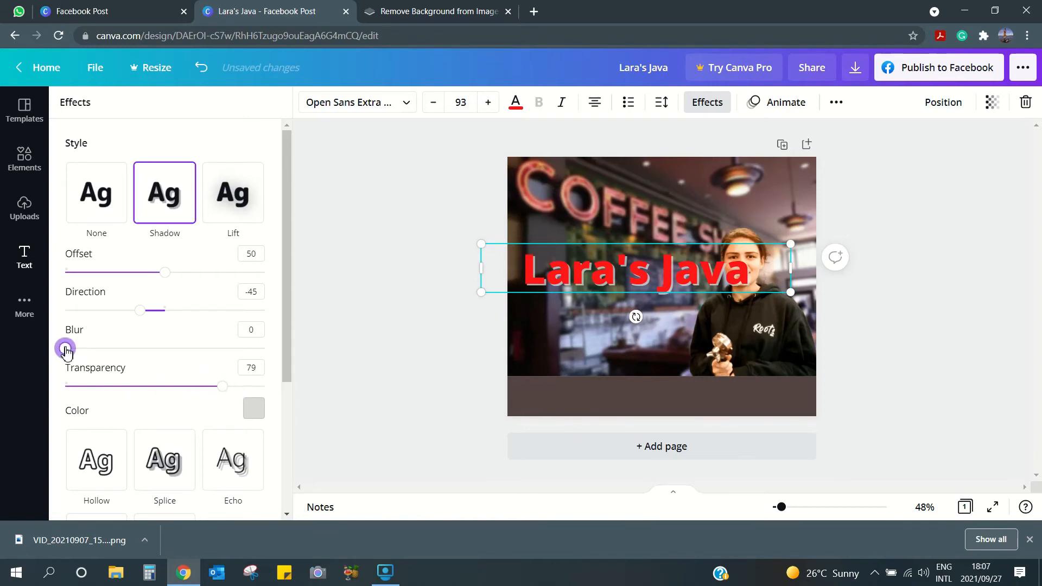
{"action": "left_click_drag", "start_coordinate": [66, 351], "coordinate": [158, 361]}
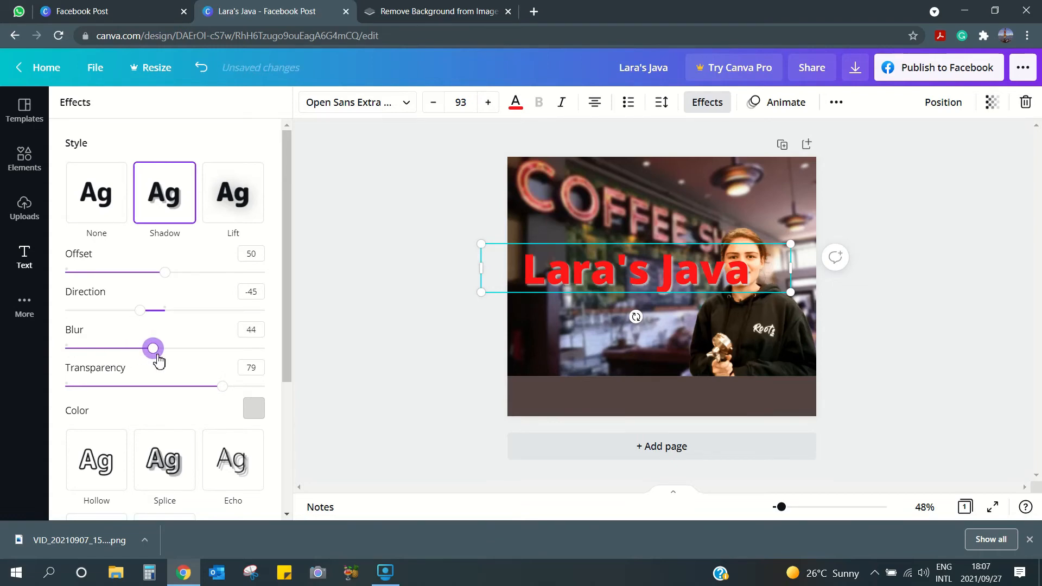
{"action": "left_click", "coordinate": [393, 338]}
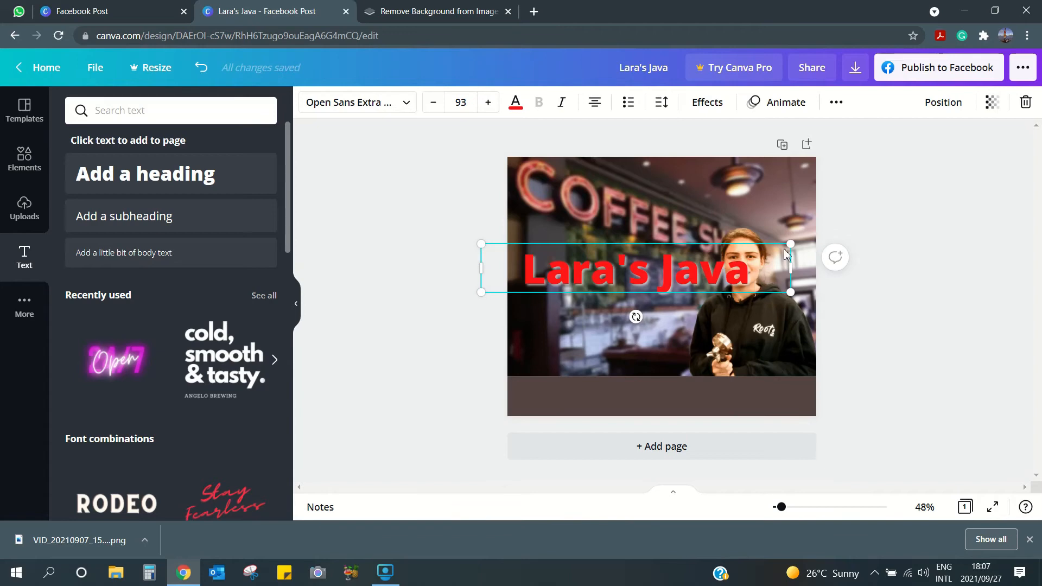
- Send the heading behind the person cutout and shift the cutout slightly right
{"action": "left_click", "coordinate": [940, 108]}
{"action": "left_click", "coordinate": [910, 151]}
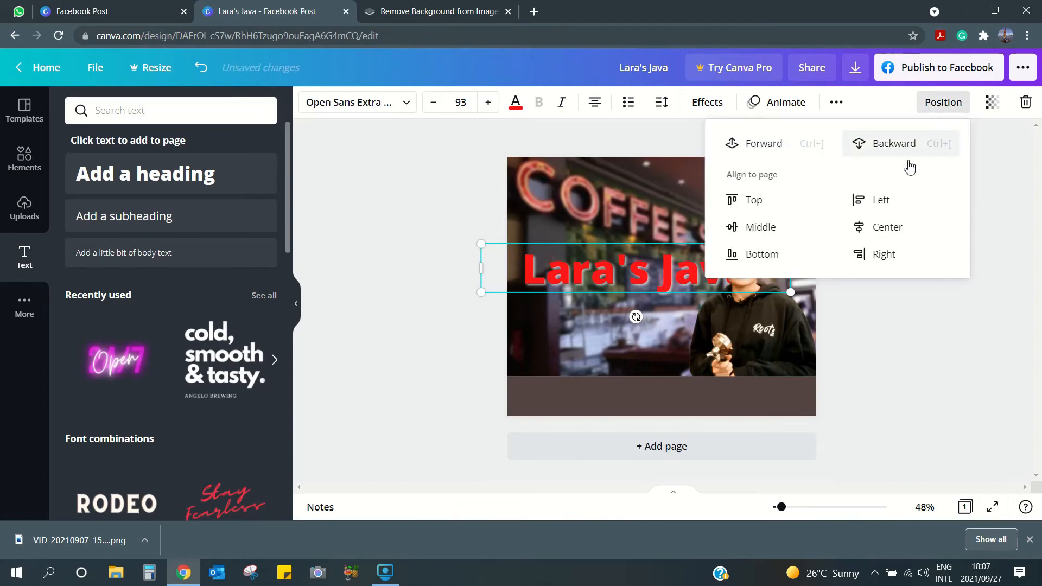
{"action": "left_click", "coordinate": [917, 345]}
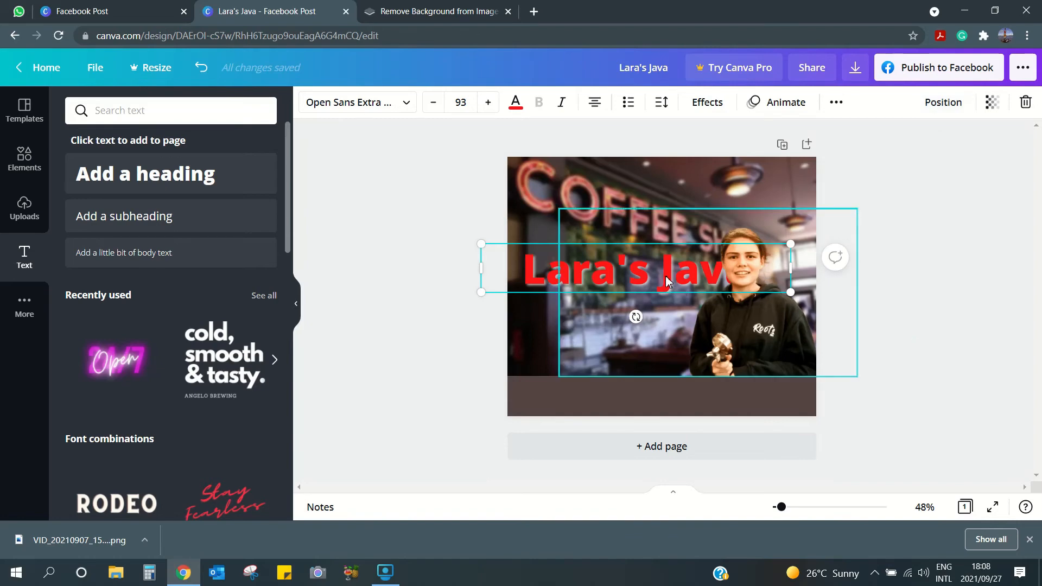
{"action": "left_click_drag", "start_coordinate": [666, 281], "coordinate": [675, 280]}
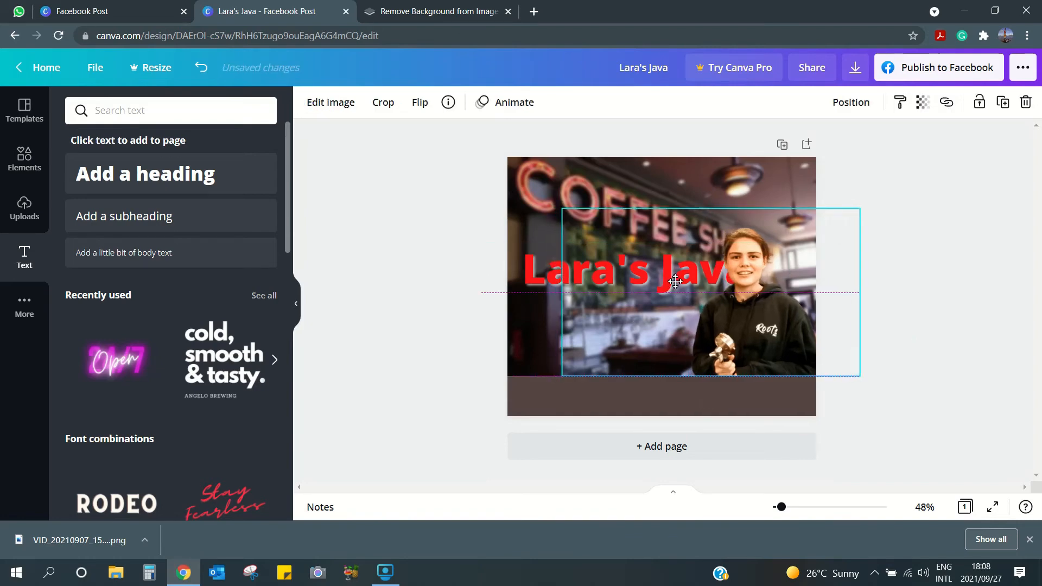
- Shift the Lara's Java heading slightly left and deselect it to check placement
{"action": "left_click", "coordinate": [519, 271]}
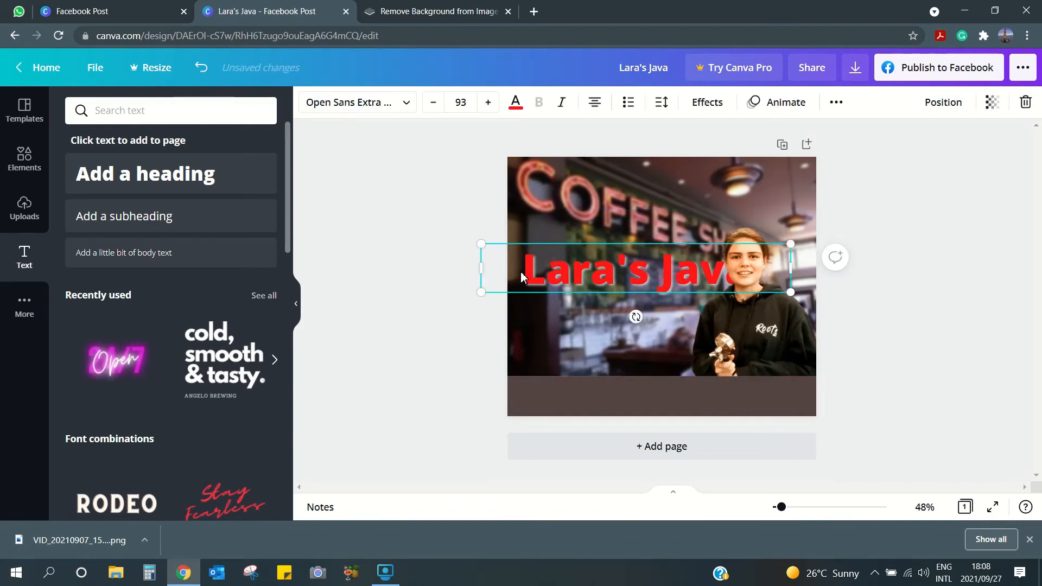
{"action": "left_click_drag", "start_coordinate": [521, 277], "coordinate": [520, 279]}
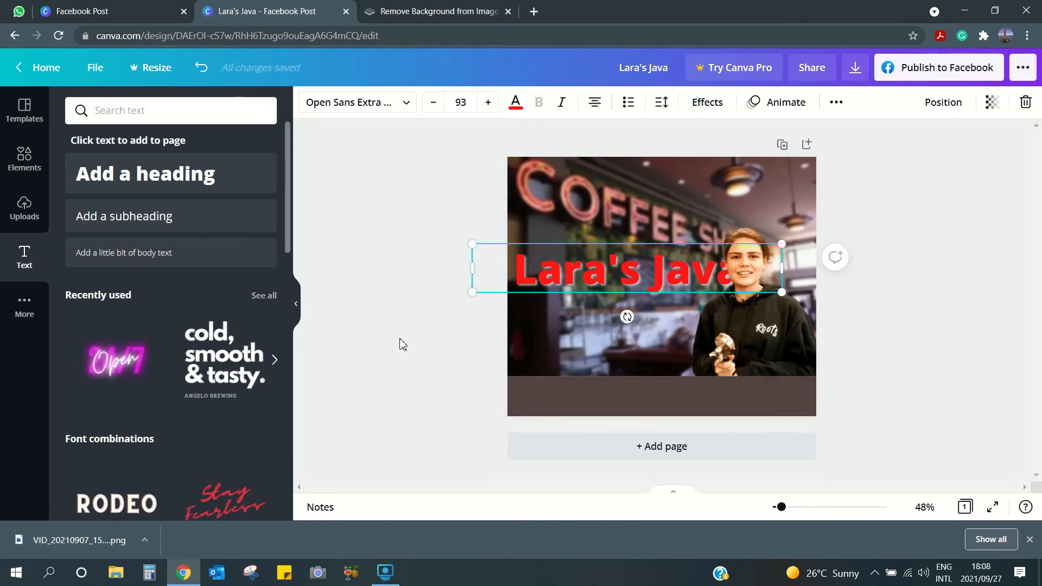
{"action": "left_click", "coordinate": [439, 334]}
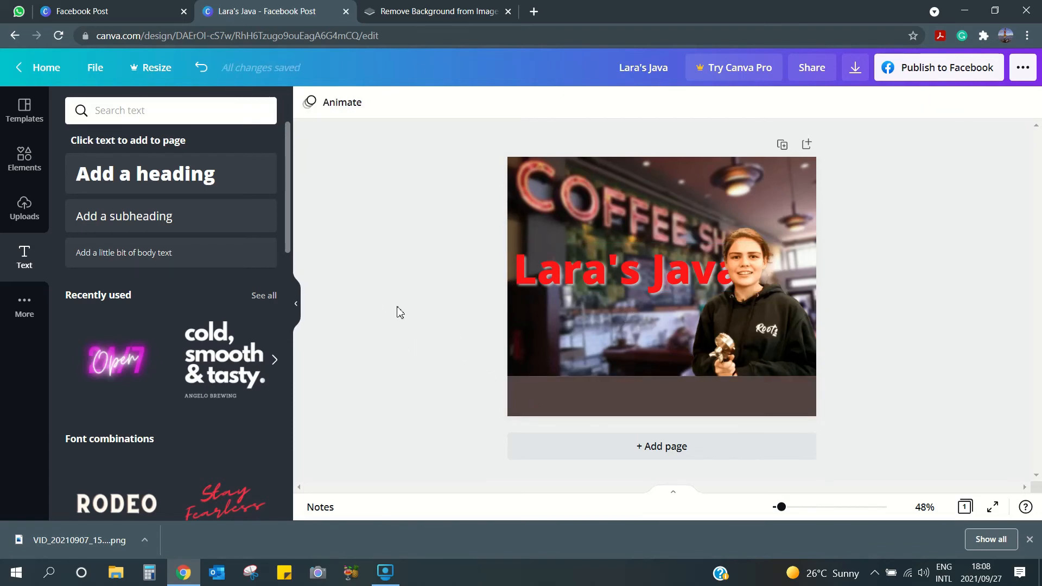
- Add a light grey 'Wake up and smell the coffee' subheading at size 46 below the heading
{"action": "left_click", "coordinate": [163, 220]}
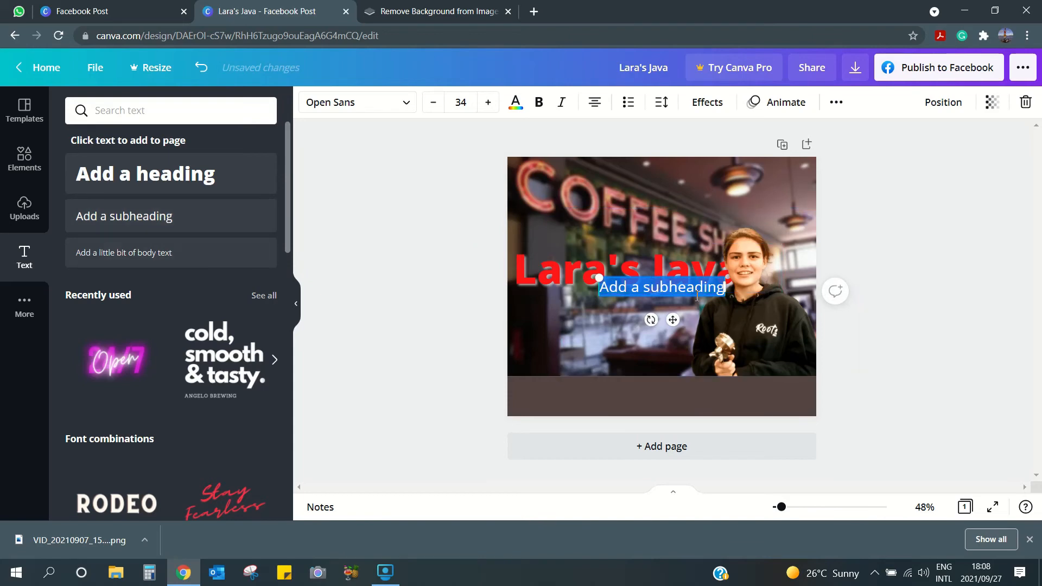
{"action": "type", "text": "Wake u"}
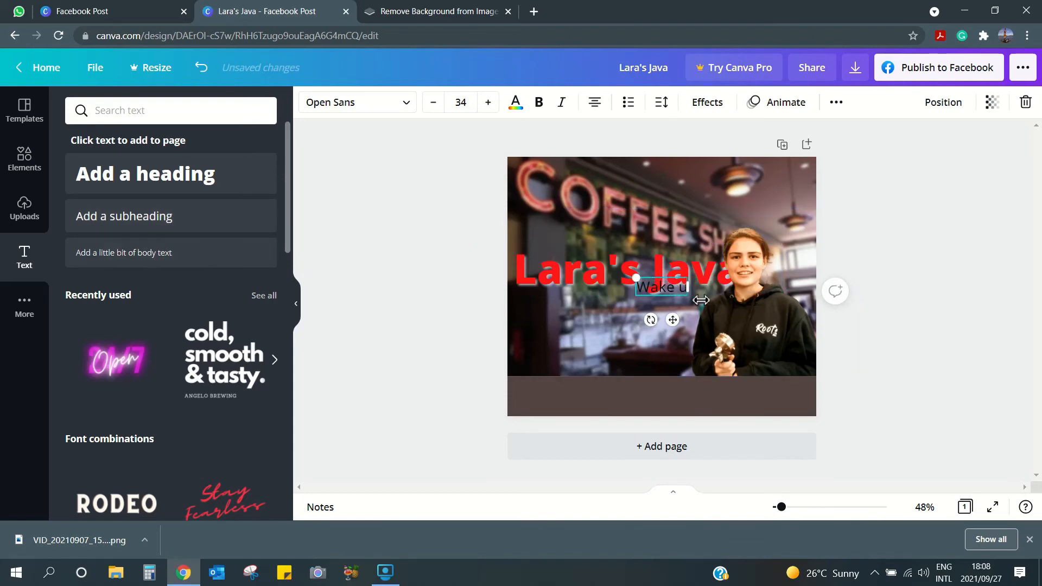
{"action": "type", "text": "p and smell the coffee"}
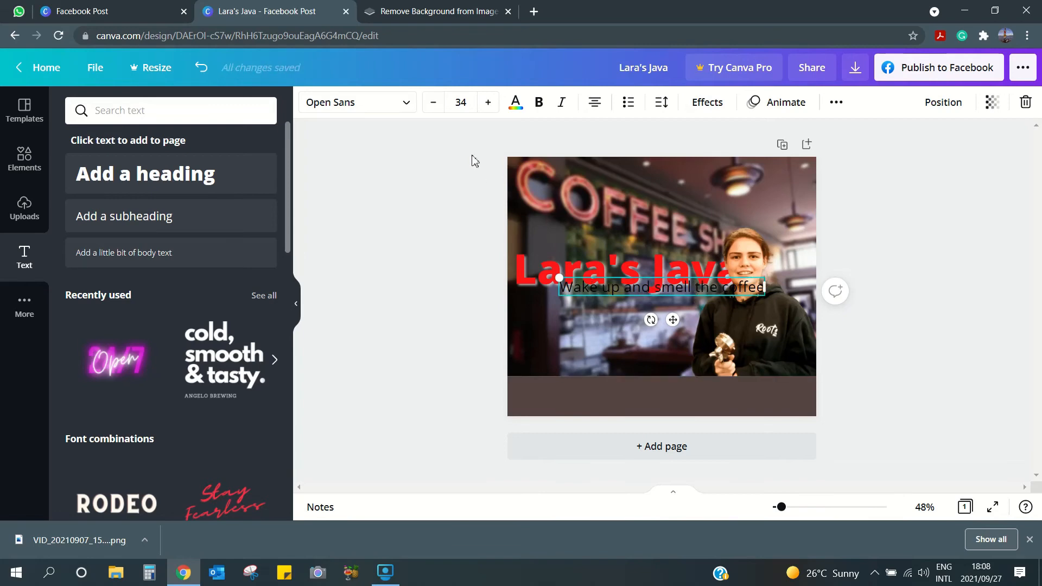
{"action": "left_click", "coordinate": [488, 102]}
{"action": "left_click", "coordinate": [488, 102]}
{"action": "left_click", "coordinate": [488, 102]}
{"action": "left_click", "coordinate": [488, 102]}
{"action": "left_click", "coordinate": [488, 102]}
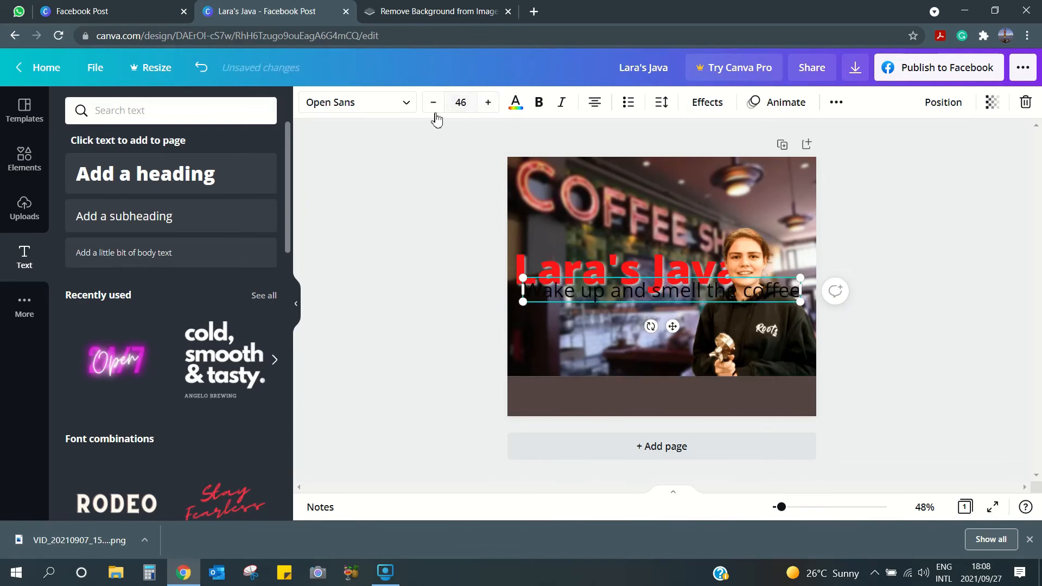
{"action": "left_click", "coordinate": [516, 102]}
{"action": "left_click", "coordinate": [239, 409]}
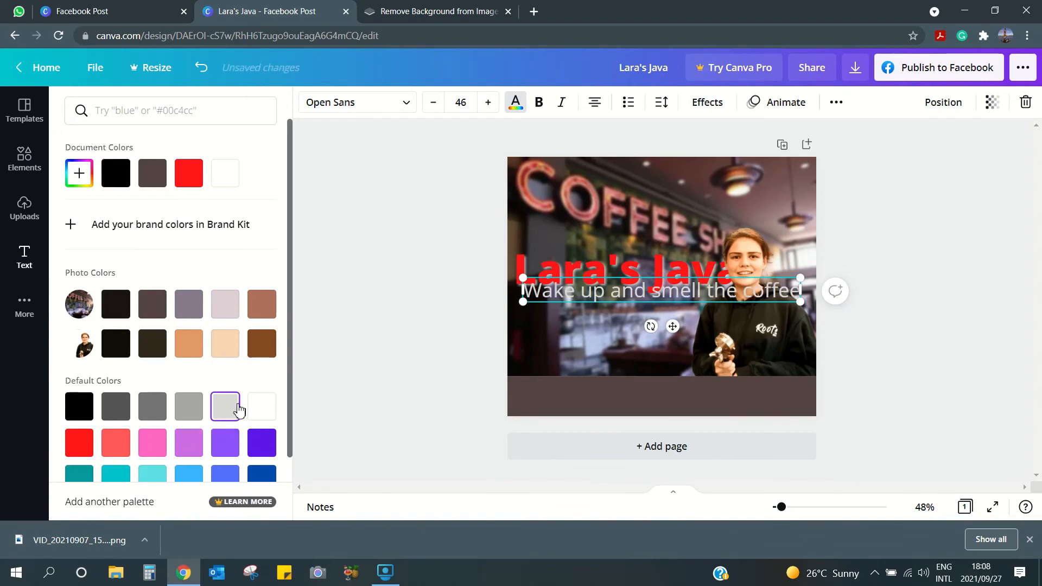
{"action": "left_click_drag", "start_coordinate": [661, 290], "coordinate": [581, 321]}
- Give the tagline an orange shadow with adjusted transparency and move it near the photo's bottom
{"action": "left_click", "coordinate": [708, 103]}
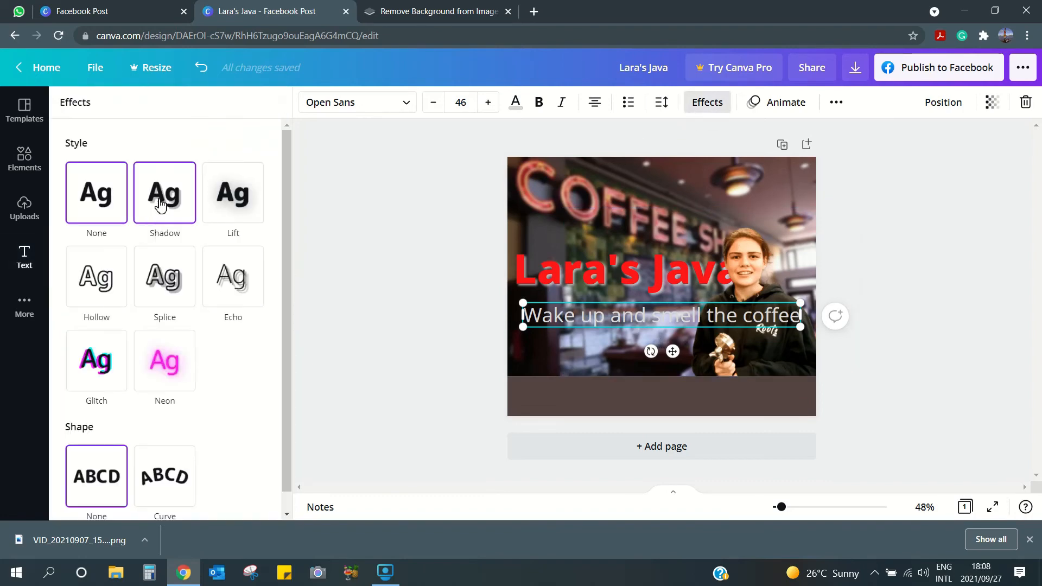
{"action": "left_click", "coordinate": [160, 205]}
{"action": "left_click", "coordinate": [254, 408]}
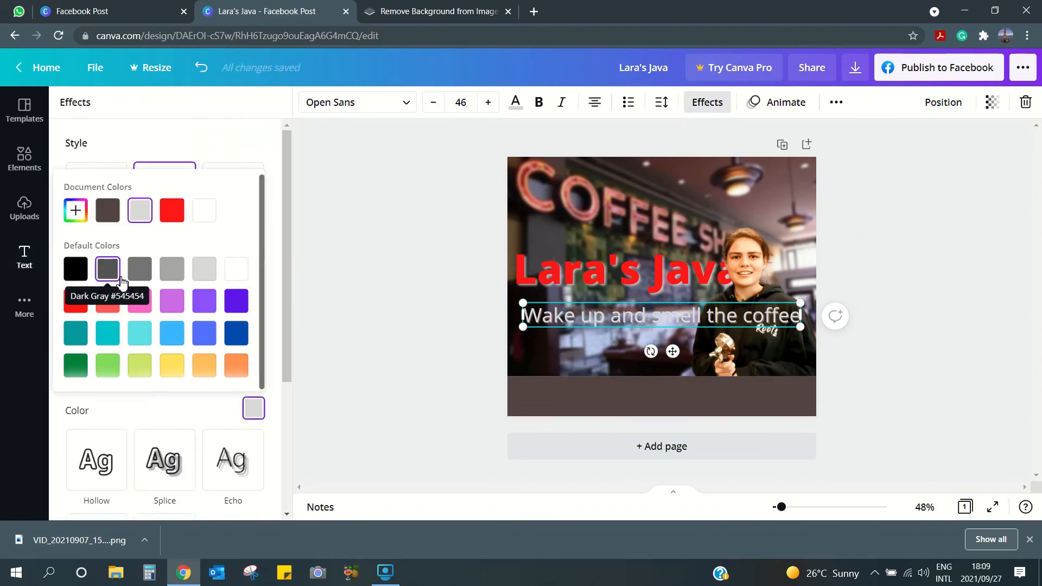
{"action": "left_click", "coordinate": [206, 368]}
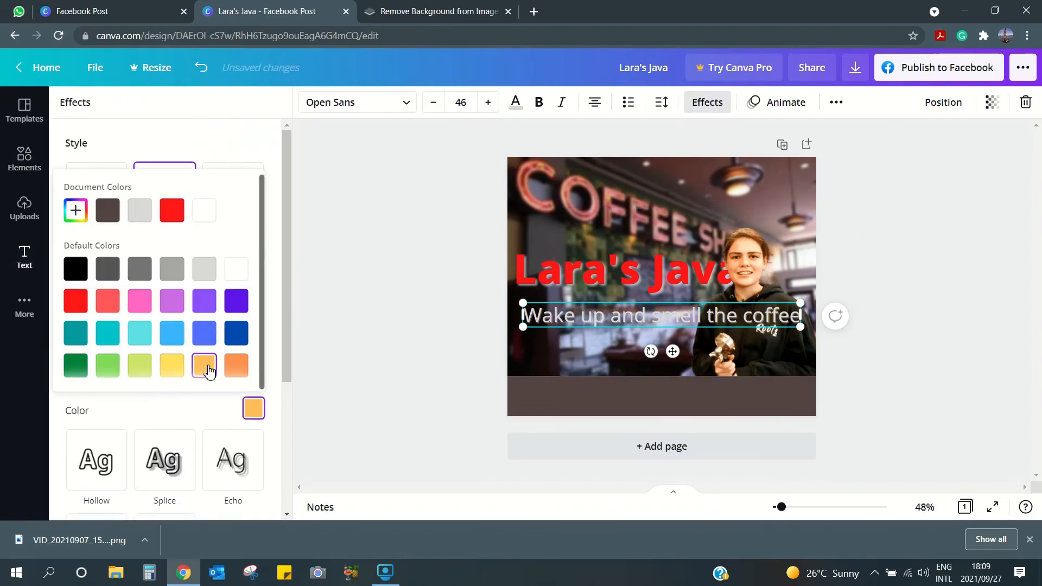
{"action": "left_click", "coordinate": [272, 361]}
{"action": "left_click_drag", "start_coordinate": [145, 388], "coordinate": [234, 392]}
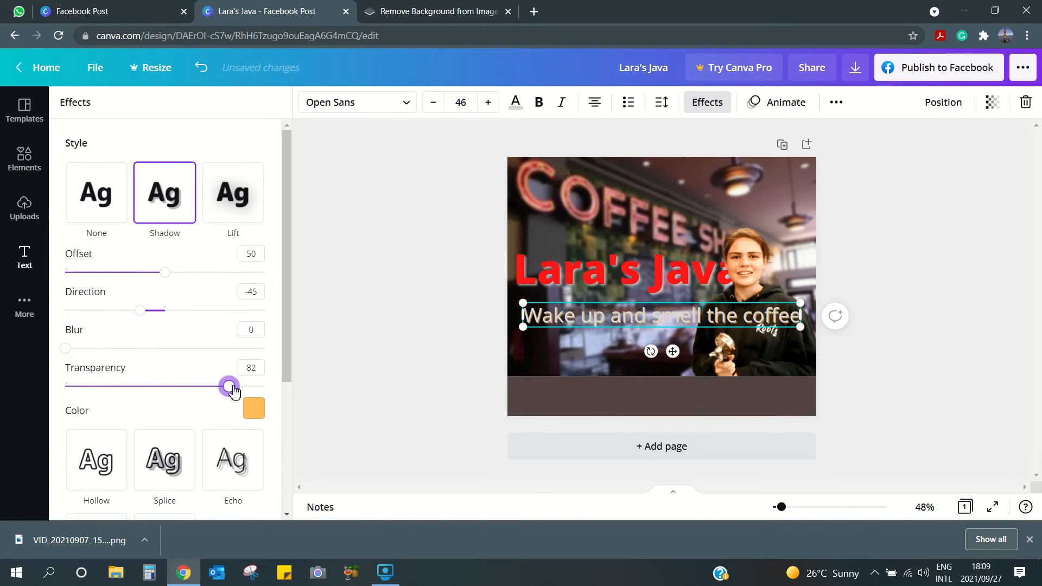
{"action": "left_click", "coordinate": [421, 356]}
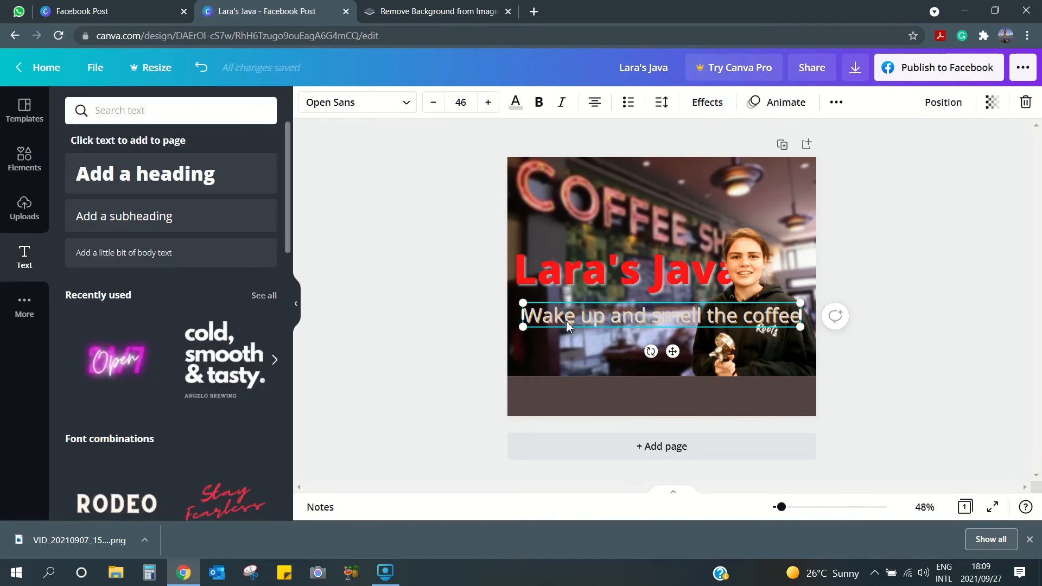
{"action": "left_click_drag", "start_coordinate": [575, 350], "coordinate": [573, 363]}
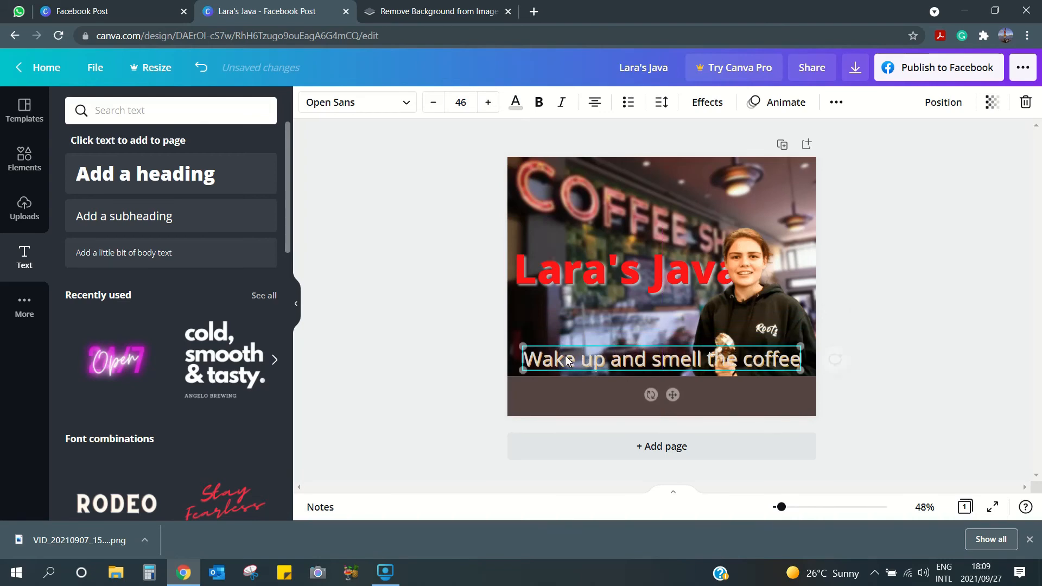
{"action": "left_click", "coordinate": [456, 383]}
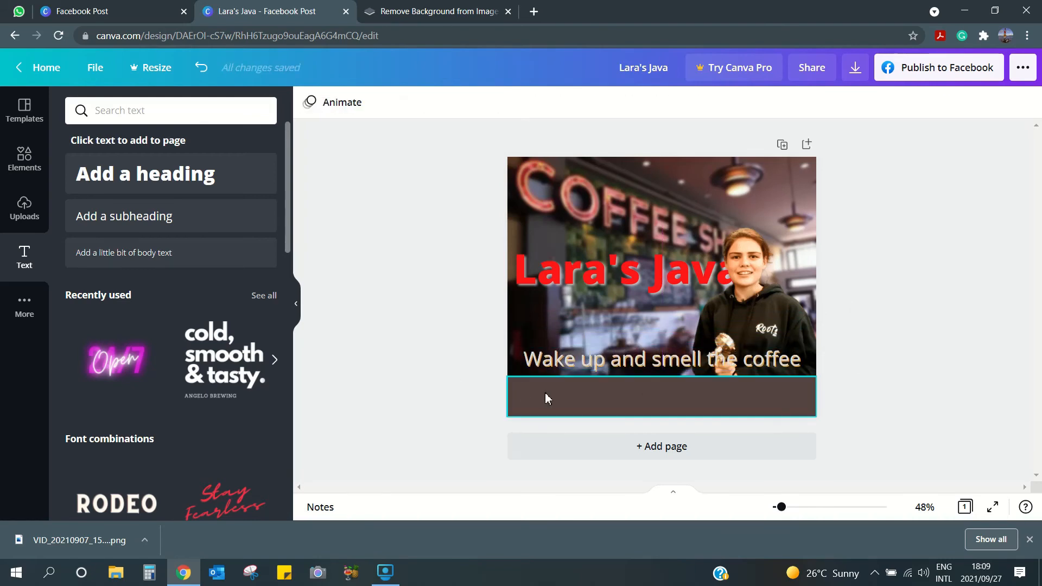
- Add a subheading with the shop's street address and its phone number on a second line
{"action": "left_click", "coordinate": [131, 219]}
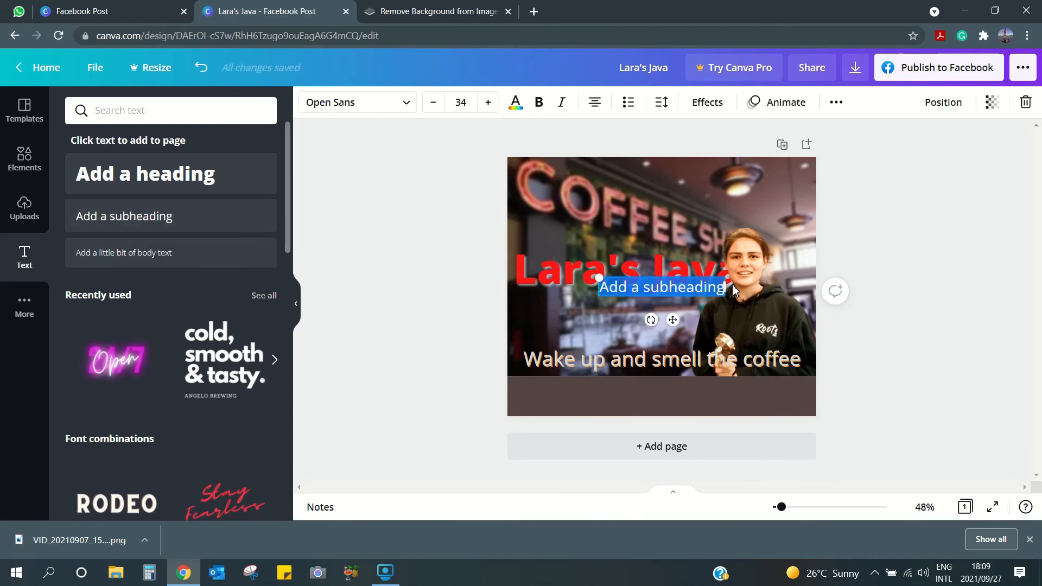
{"action": "type", "text": "123 Main R"}
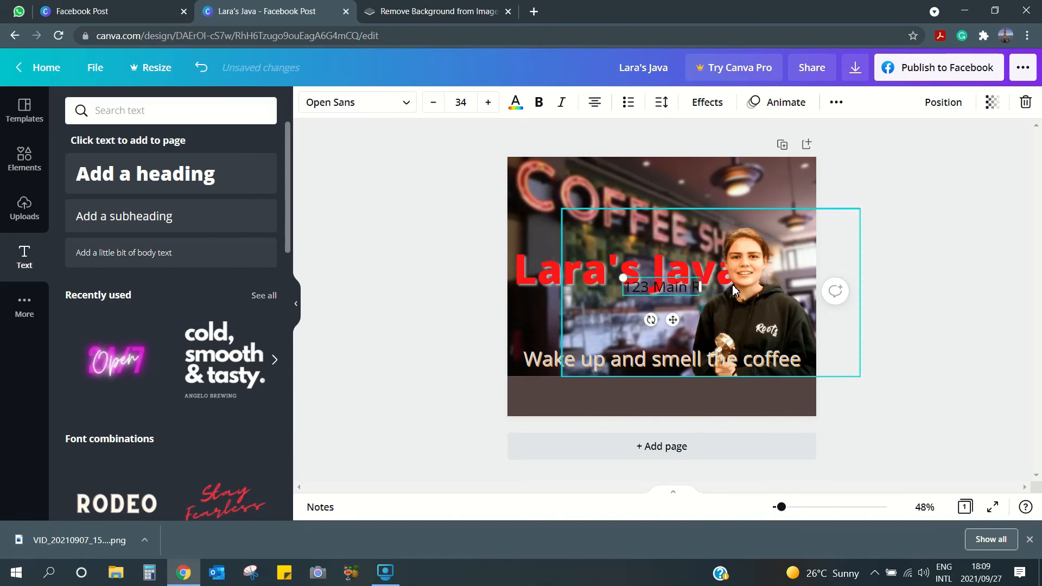
{"action": "type", "text": "d Pinetown"}
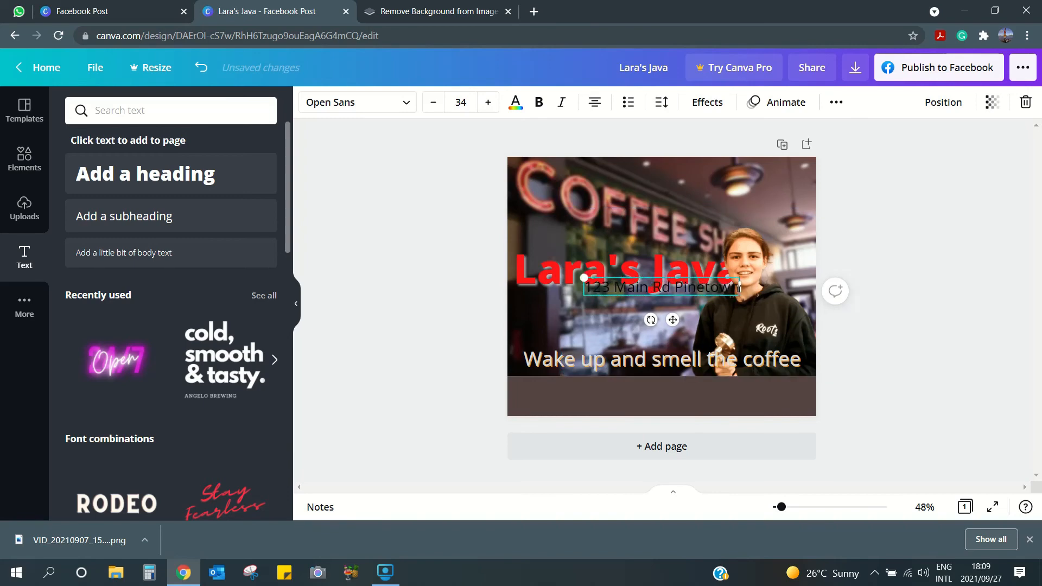
{"action": "key", "text": "Return"}
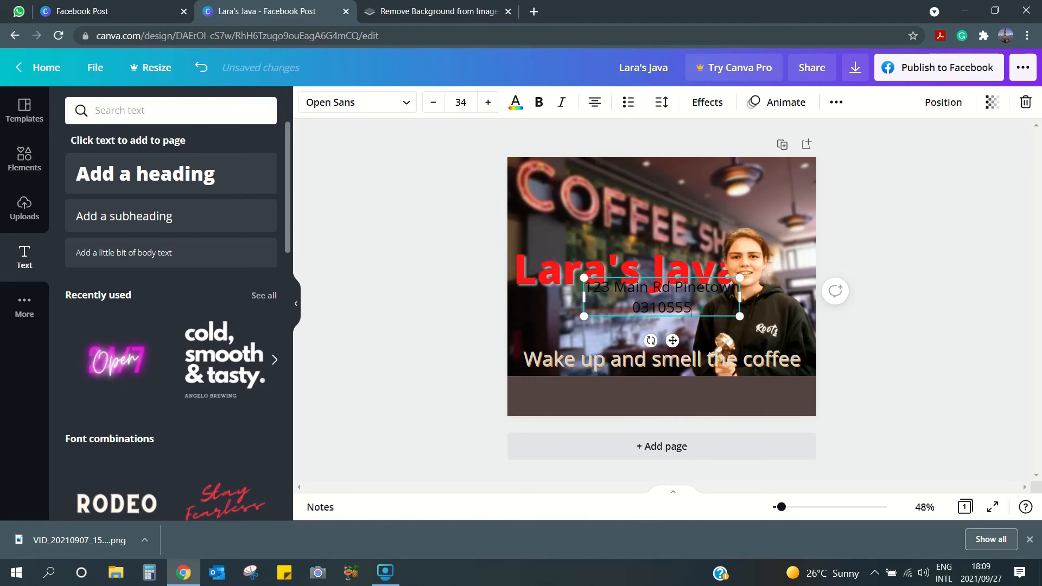
- Make the address text light grey and move it into the dark bottom strip
{"action": "left_click", "coordinate": [516, 102]}
{"action": "left_click", "coordinate": [189, 172]}
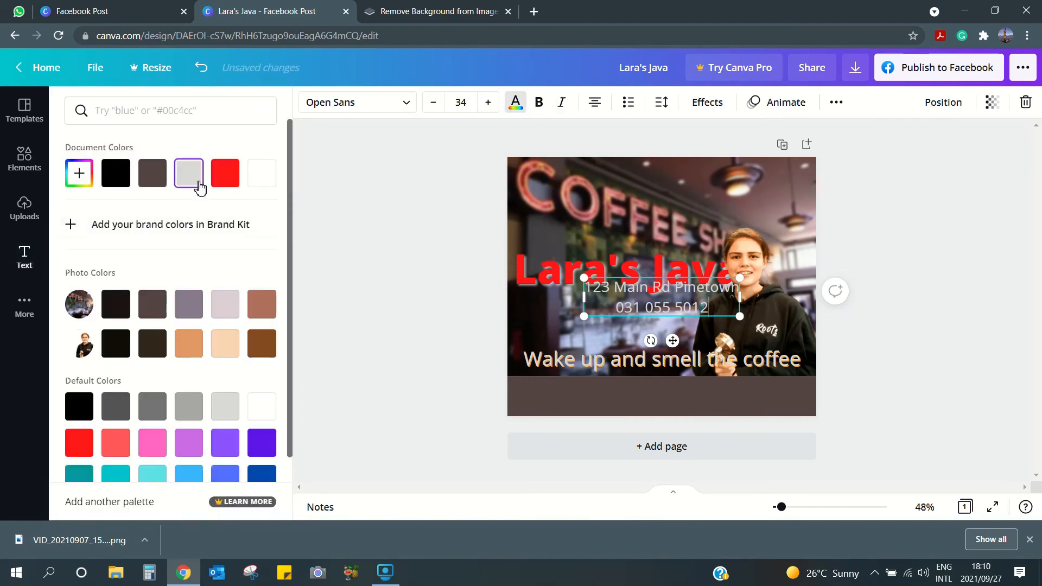
{"action": "left_click", "coordinate": [471, 323]}
{"action": "left_click_drag", "start_coordinate": [653, 304], "coordinate": [659, 404]}
{"action": "left_click", "coordinate": [480, 396]}
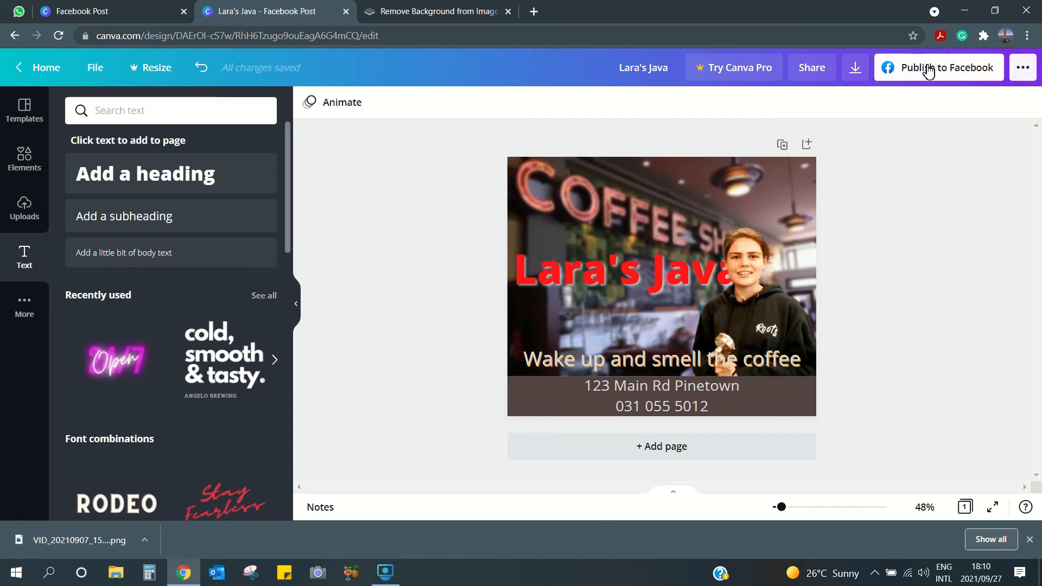
- Download the design as the PNG 'Lara's Java.png' and open the downloaded file's options
{"action": "left_click", "coordinate": [858, 69]}
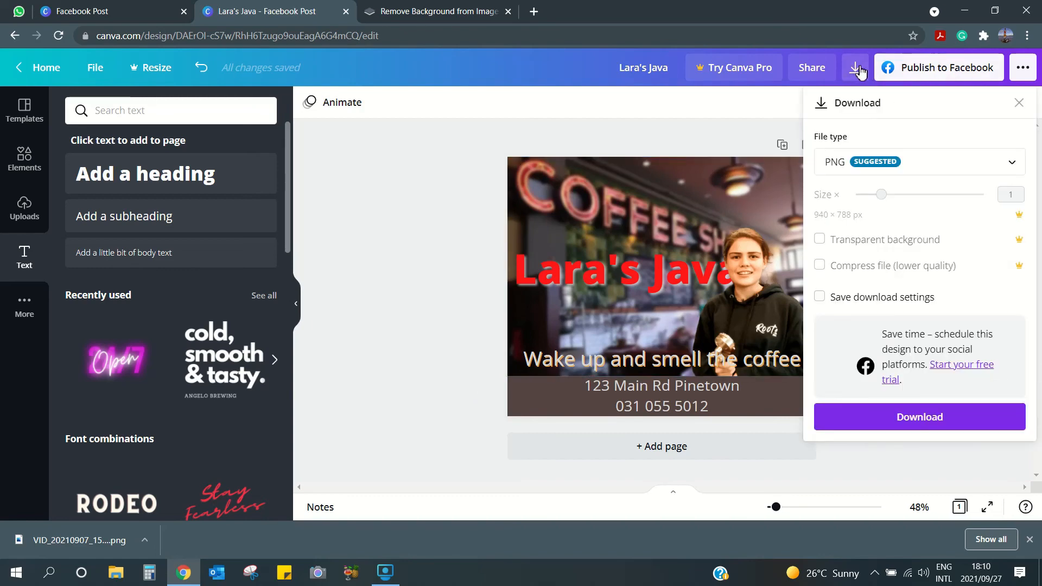
{"action": "left_click", "coordinate": [924, 419]}
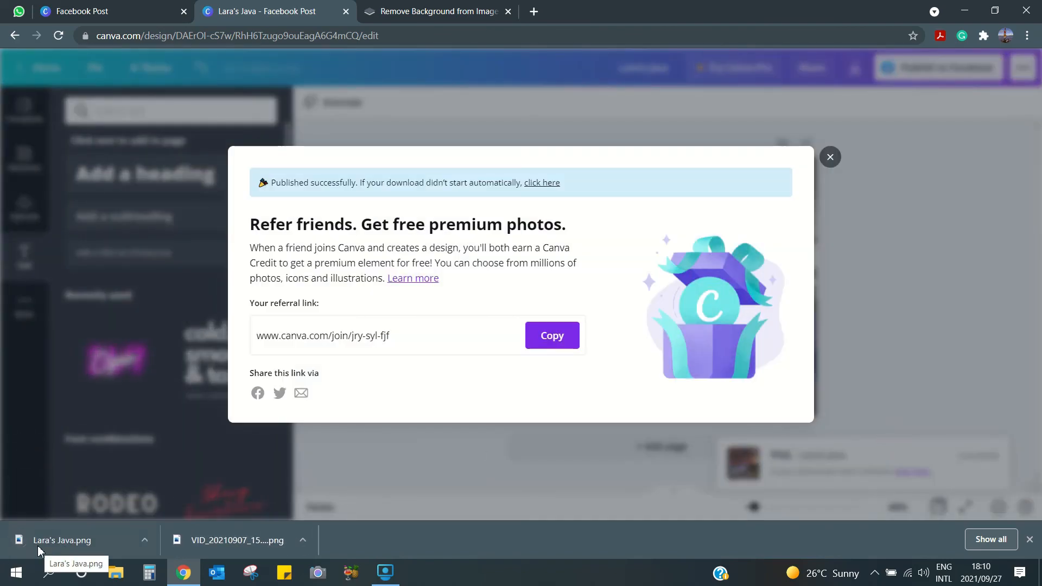
{"action": "left_click", "coordinate": [143, 539]}
- Show the downloaded PNG in File Explorer and open the Canva Ad folder
{"action": "left_click", "coordinate": [174, 491]}
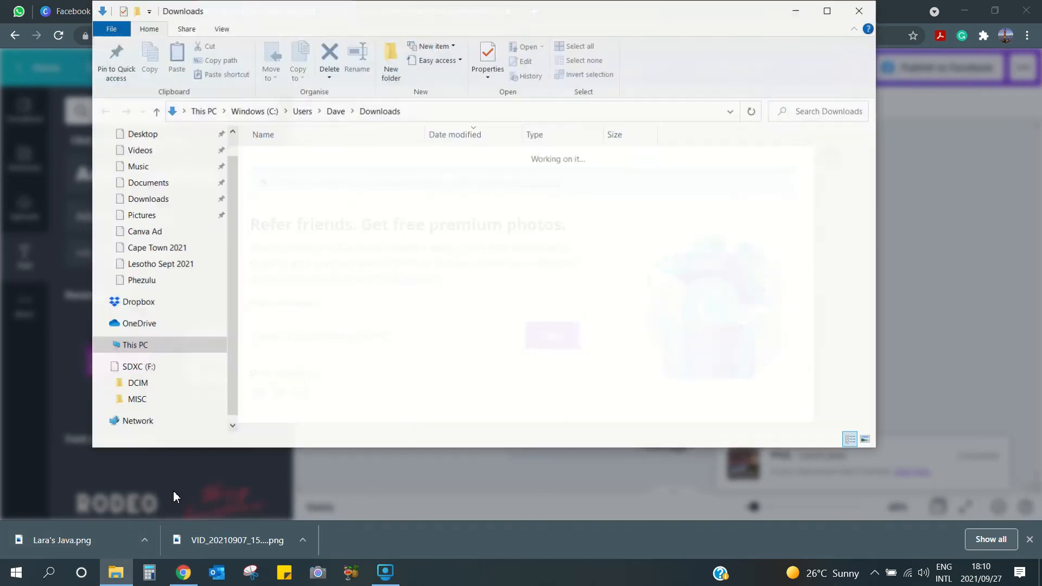
{"action": "left_click_drag", "start_coordinate": [354, 173], "coordinate": [161, 140]}
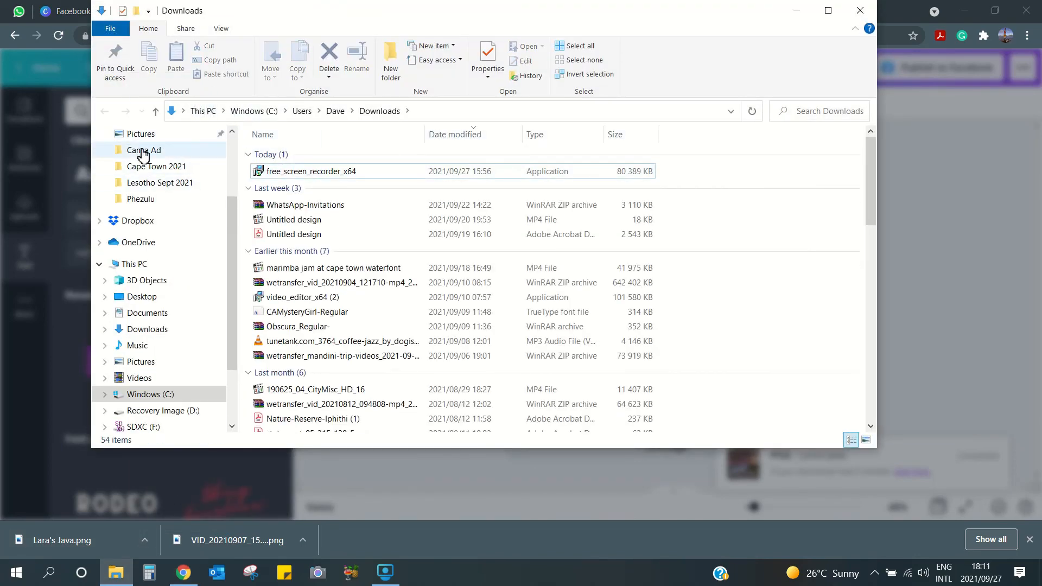
{"action": "left_click", "coordinate": [143, 152]}
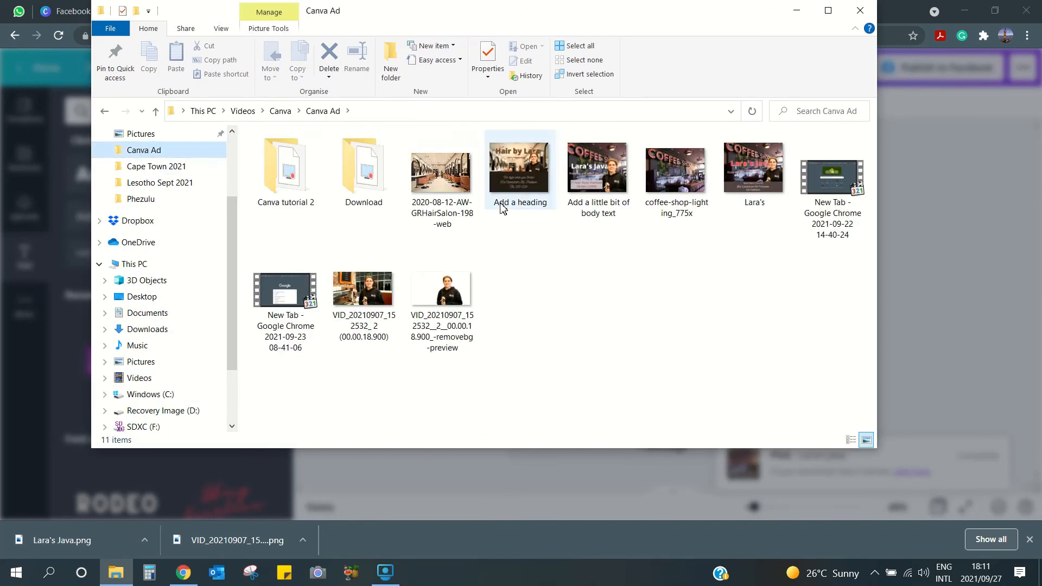